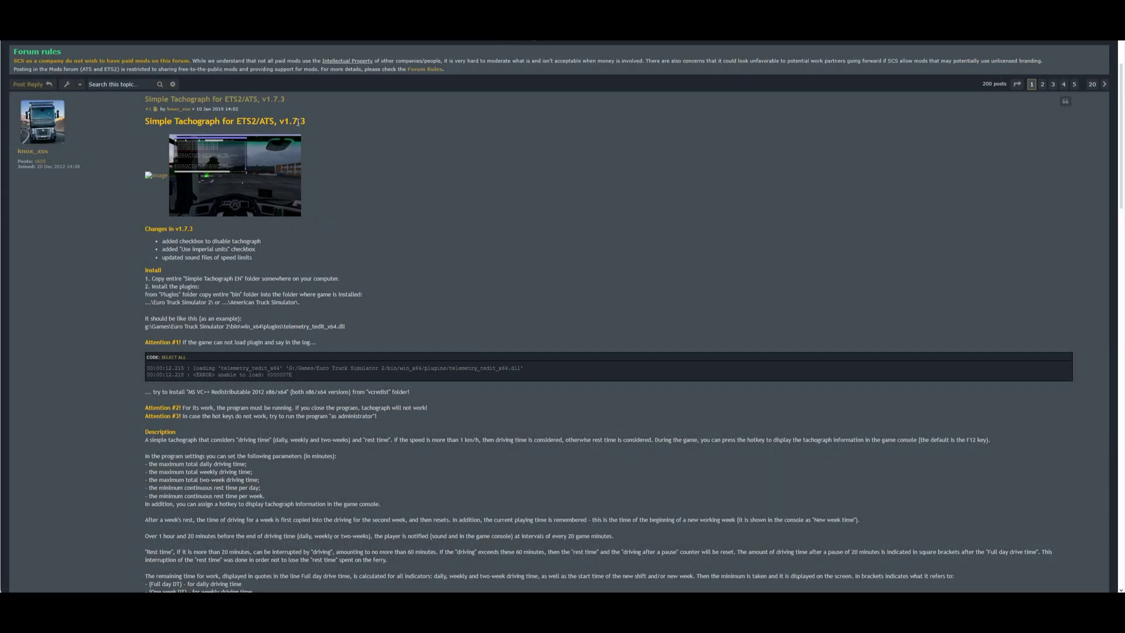
- Download simple_tacho_v1.7.3.7z (version 1.7.3) from ShareMods and place it at the desktop centre
scroll(376, 234, down, 5)
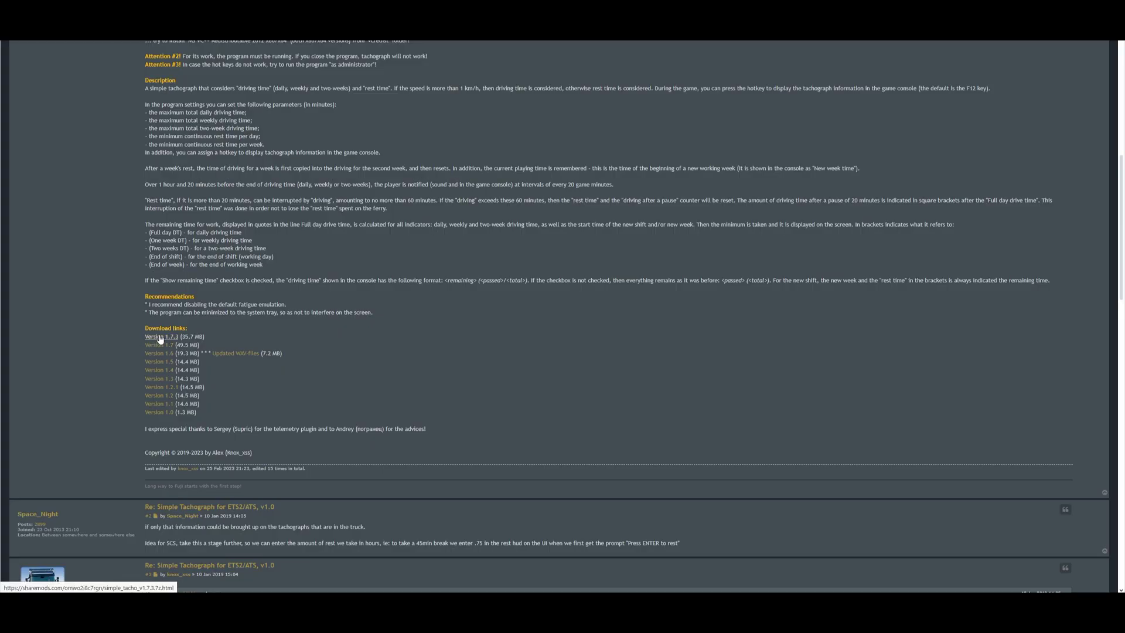
click(160, 338)
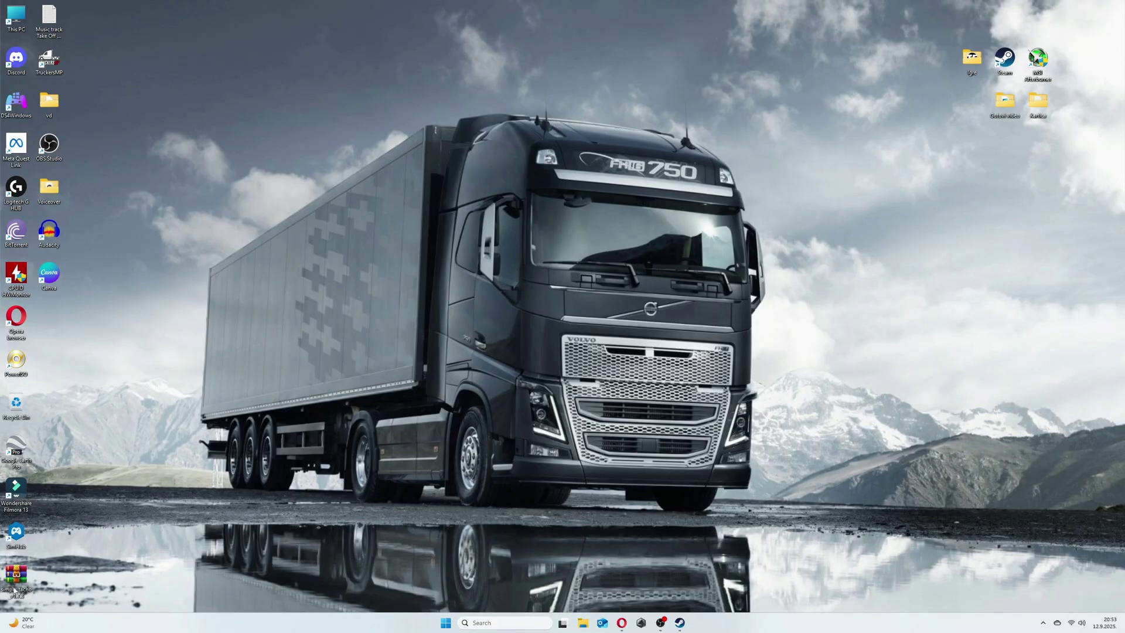
drag(14, 588, 545, 287)
- Extract the Simple Tachograph EN folder from simple_tacho_v1.7.3.7z to the Desktop
double_click(542, 288)
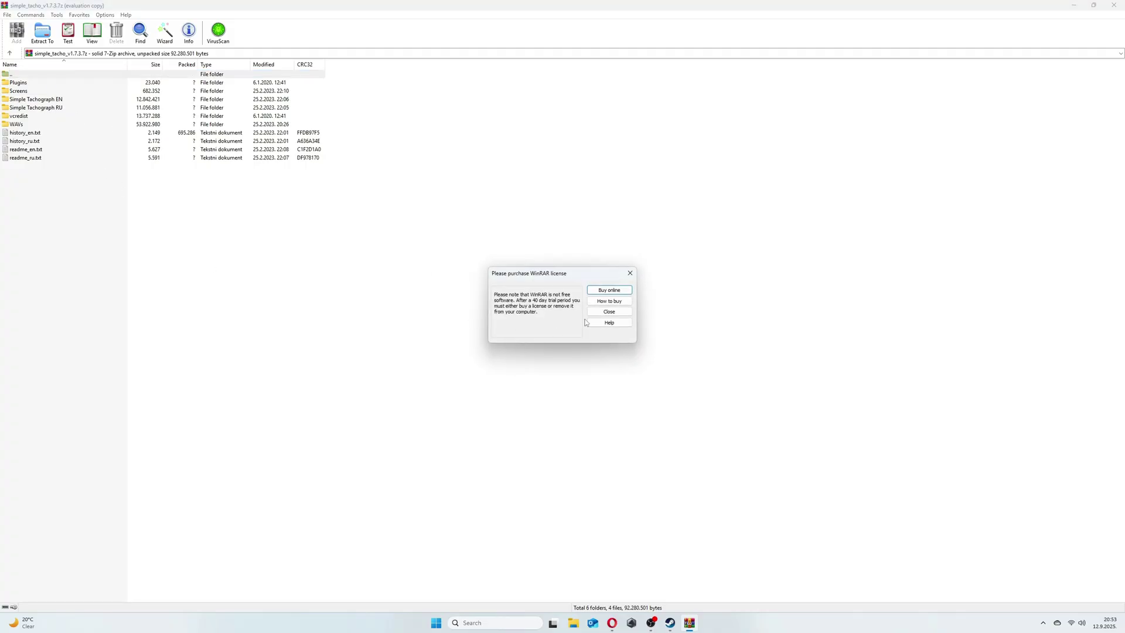
click(594, 315)
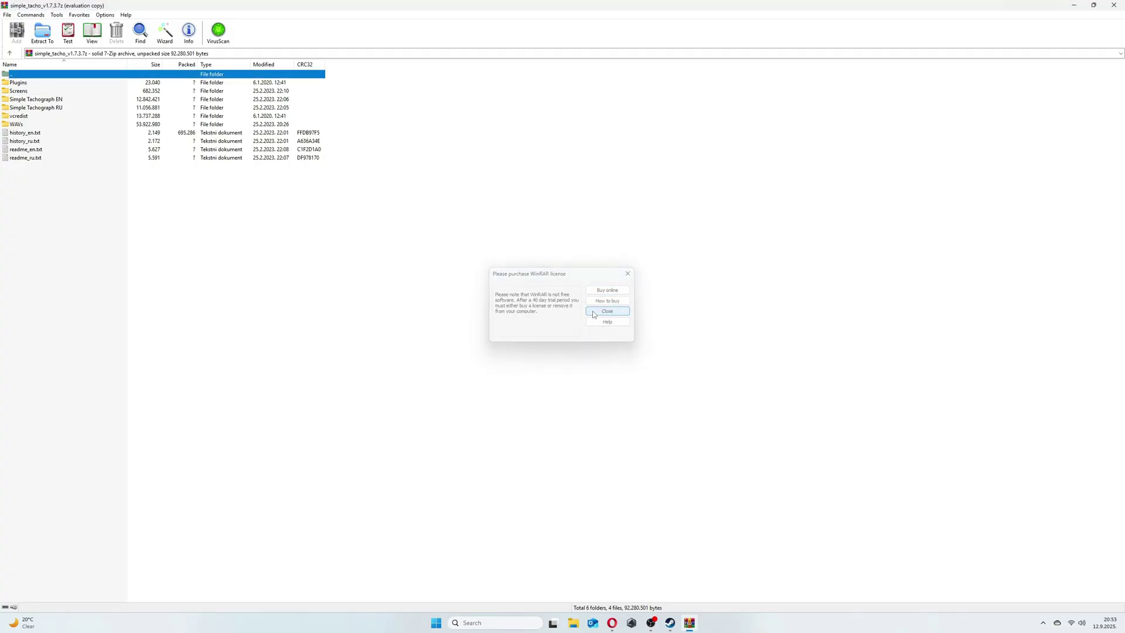
click(24, 100)
click(43, 32)
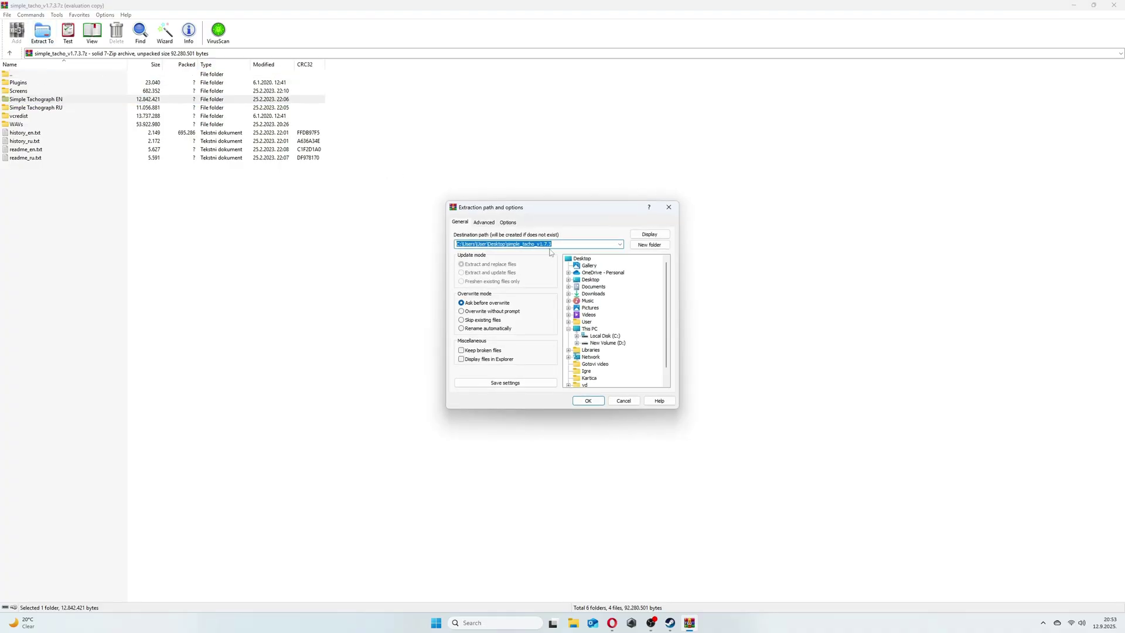
click(584, 260)
click(589, 401)
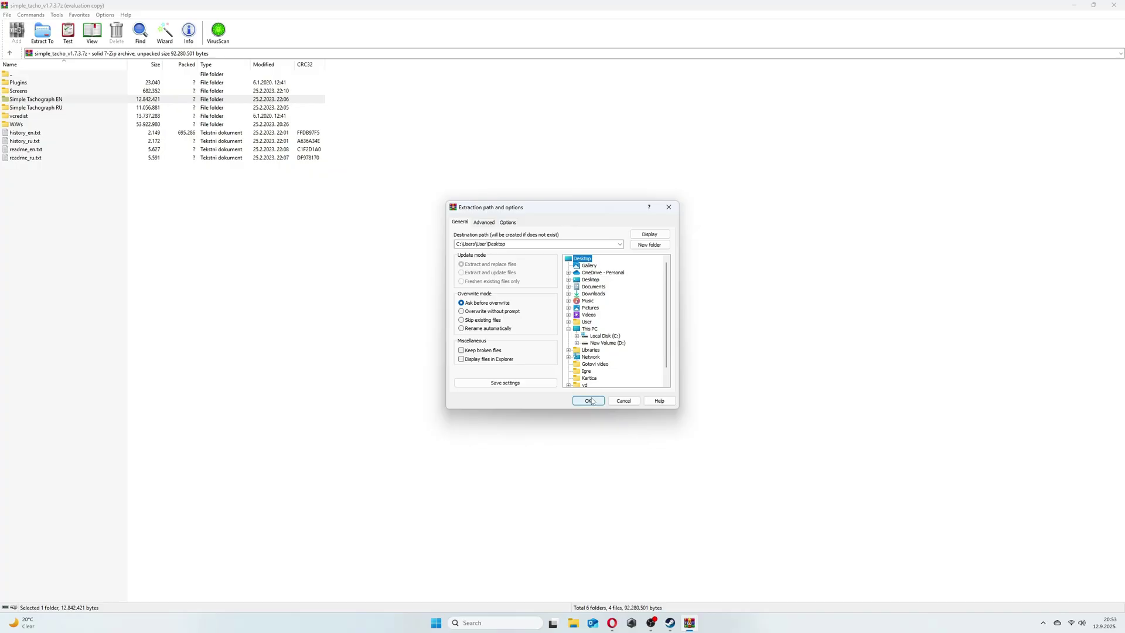
click(384, 350)
- Put Simple Tachograph EN beside the archive and check its 139 items, including tacho_v1.7.3
click(1077, 5)
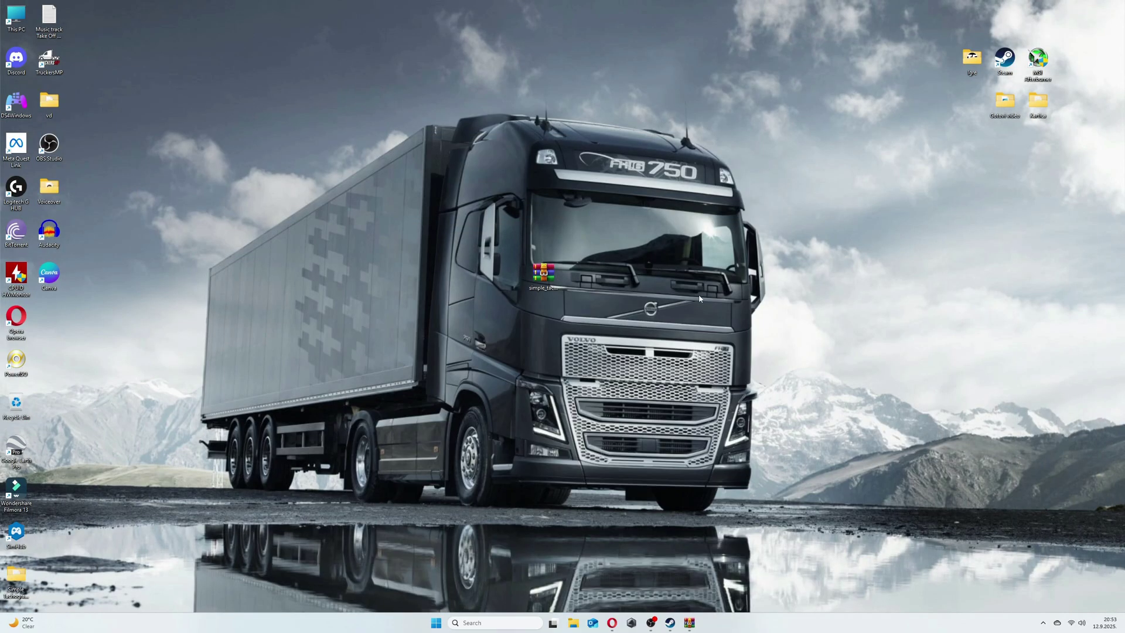
drag(16, 577, 578, 278)
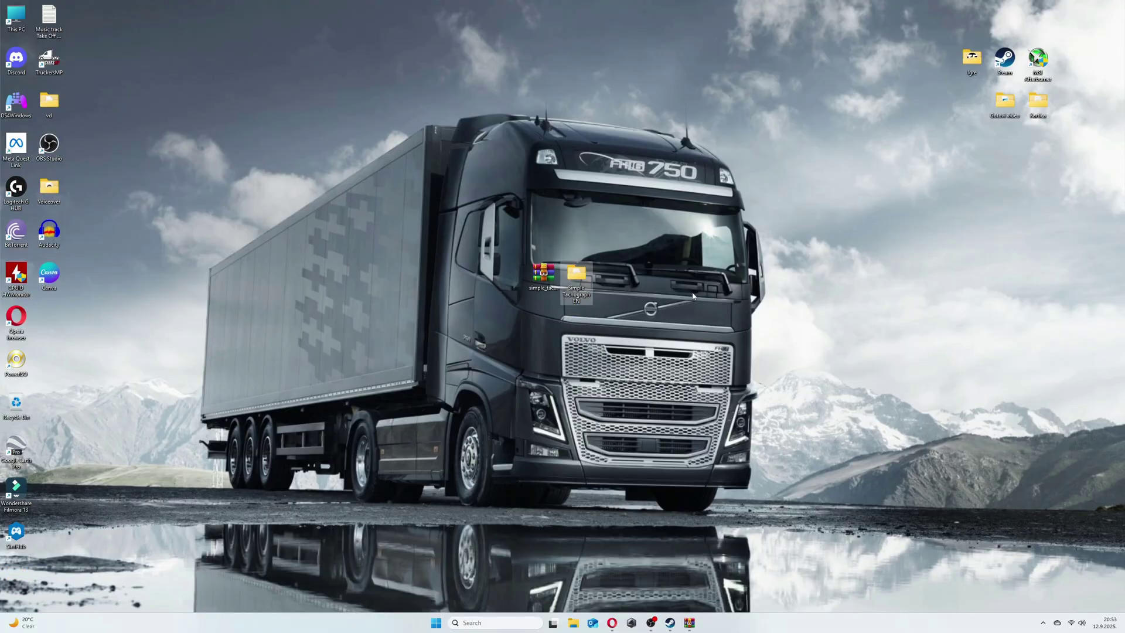
double_click(575, 274)
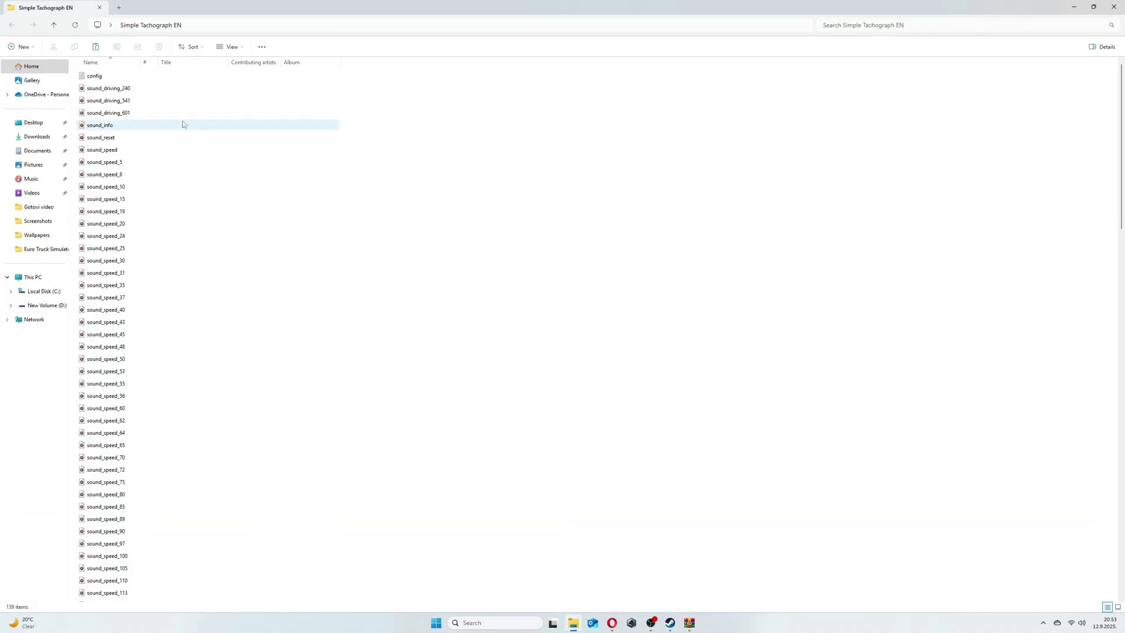
drag(1121, 158, 1117, 555)
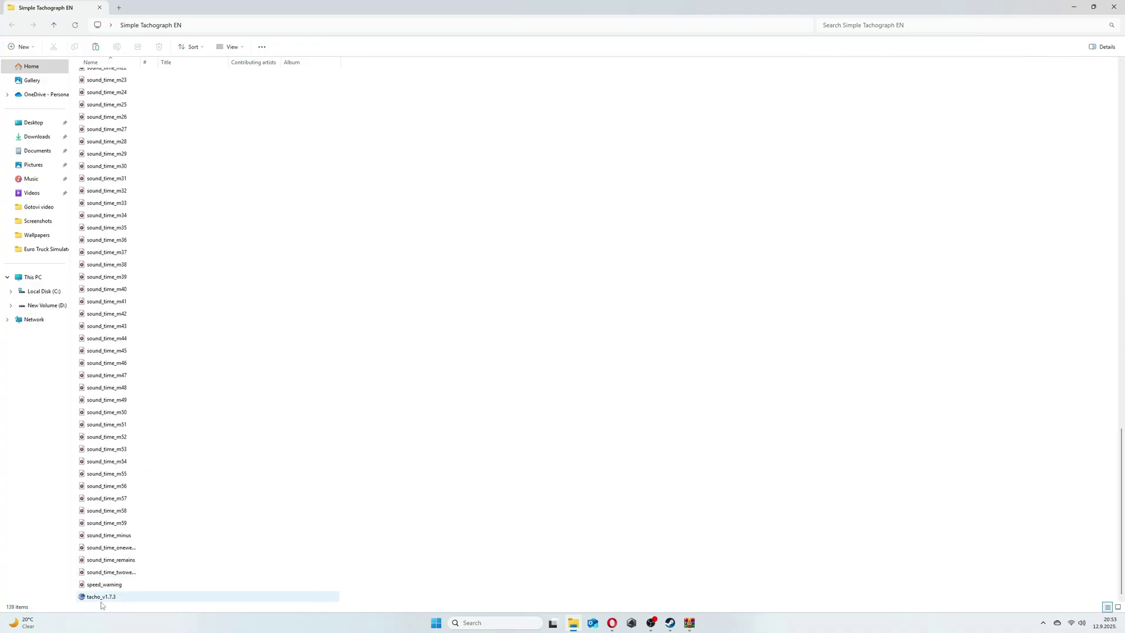
key(alt+F4)
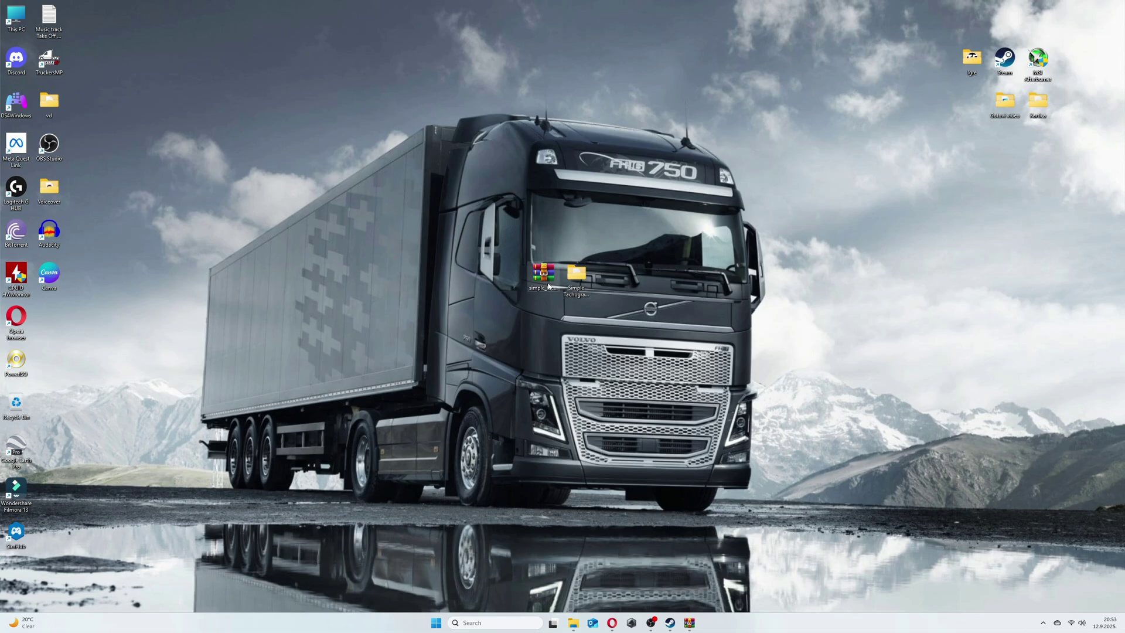
- Extract the bin folder from the archive's Plugins folder to the Desktop
double_click(544, 275)
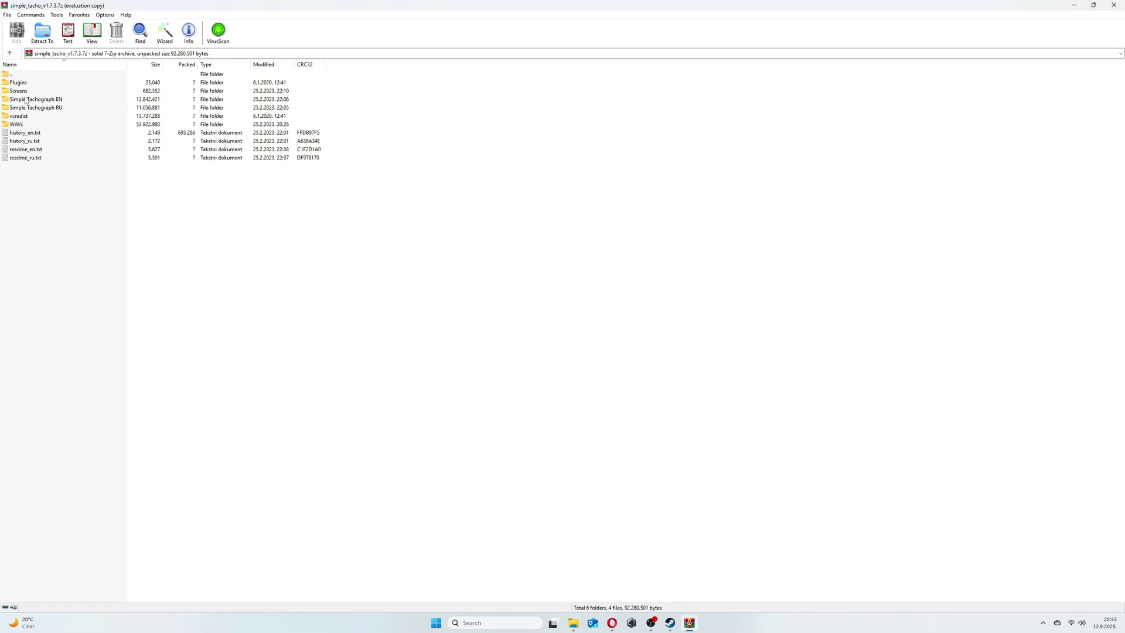
double_click(24, 83)
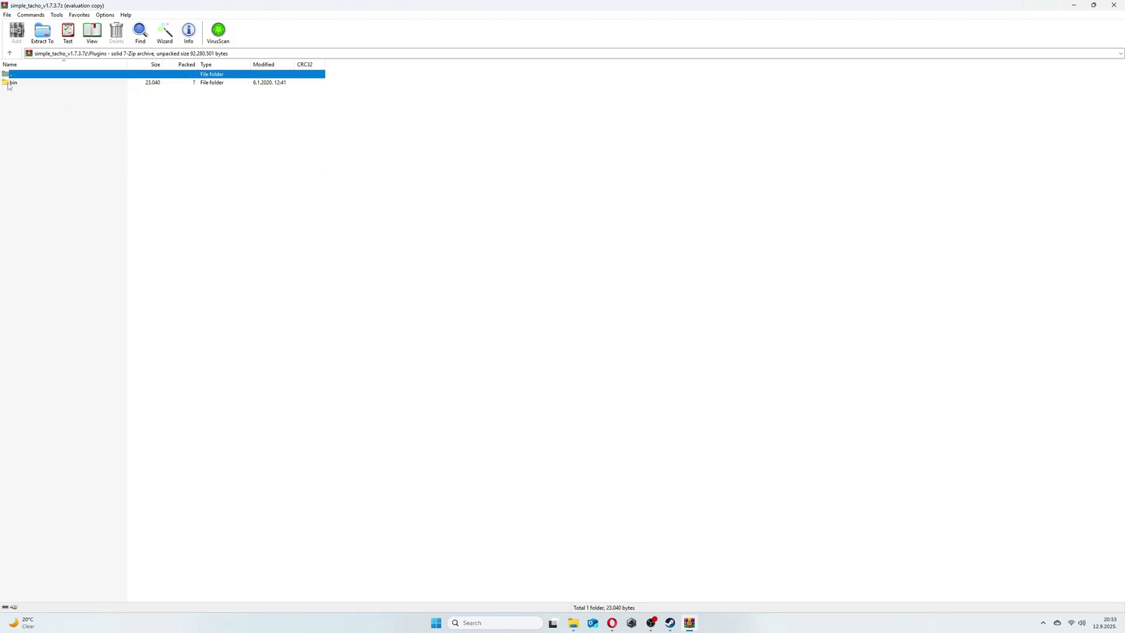
click(11, 84)
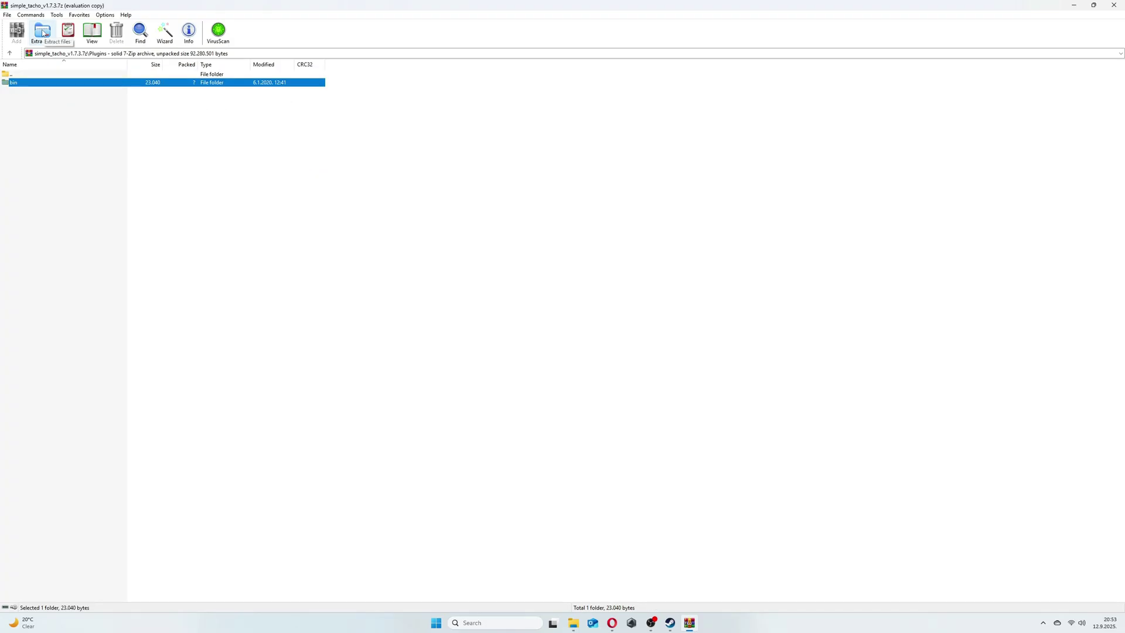
click(43, 34)
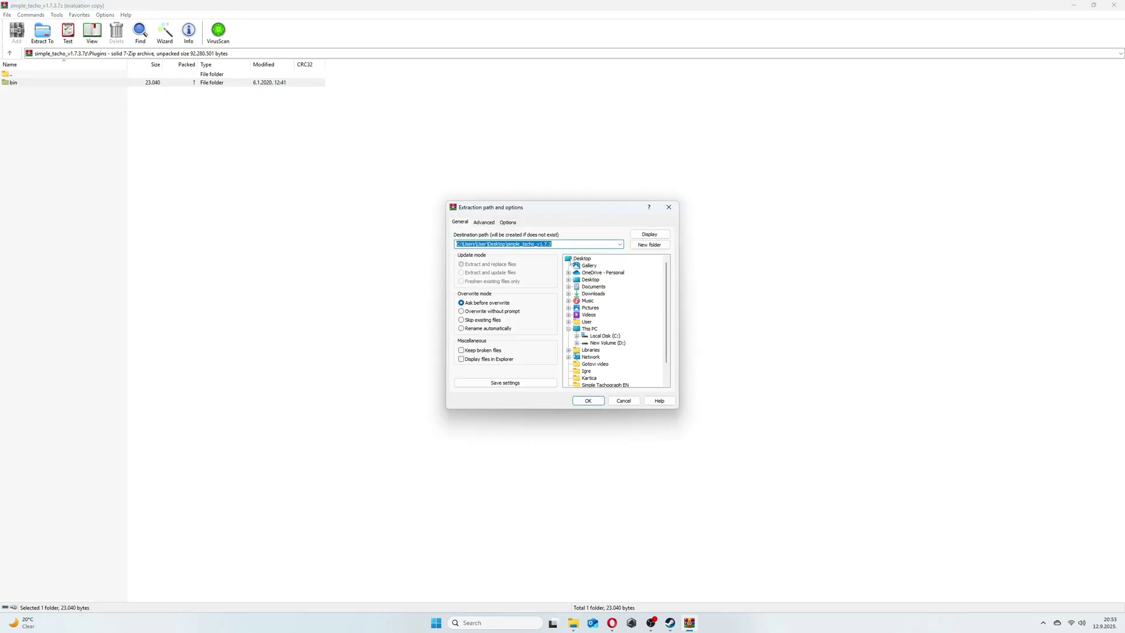
click(580, 259)
click(588, 400)
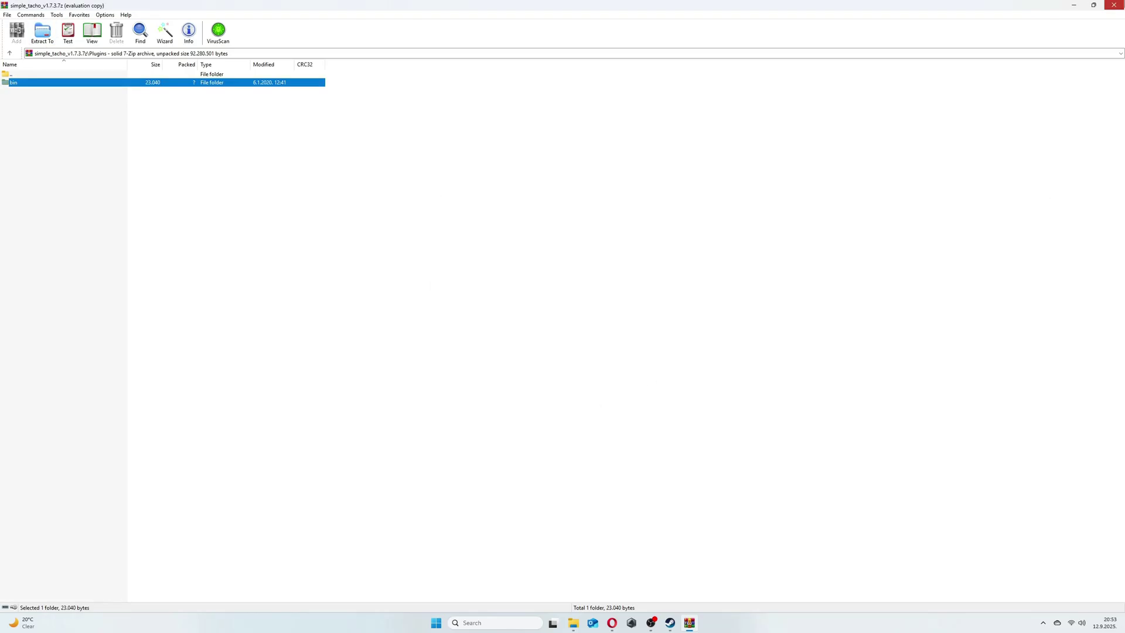
click(1114, 5)
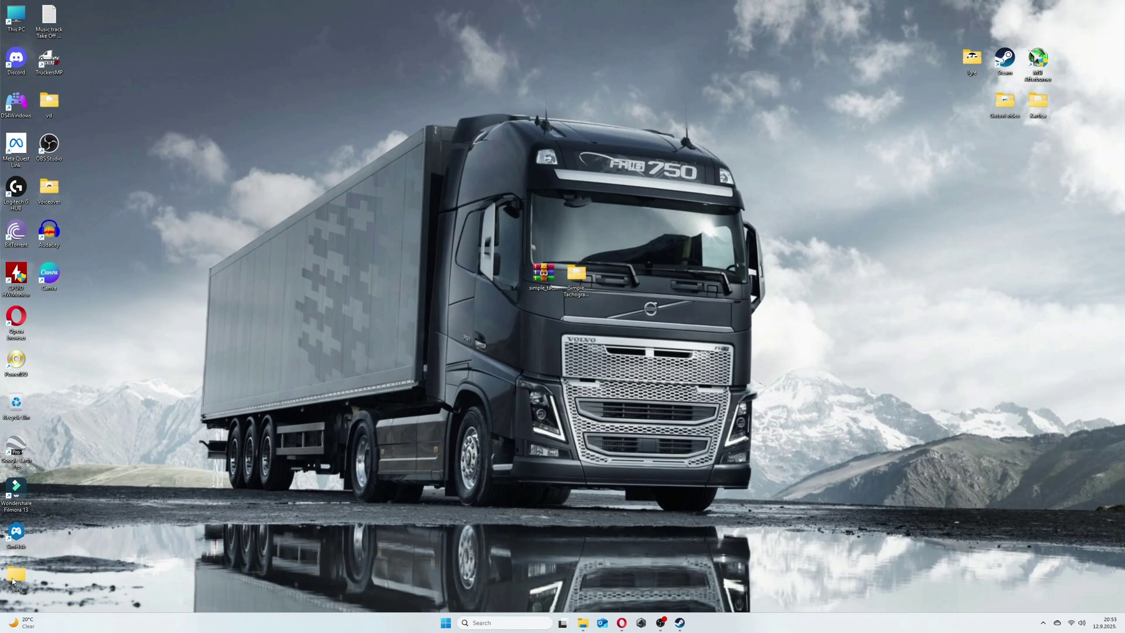
- Cut the bin folder and paste it into Euro Truck Simulator 2's local files folder from Steam
drag(13, 582, 624, 287)
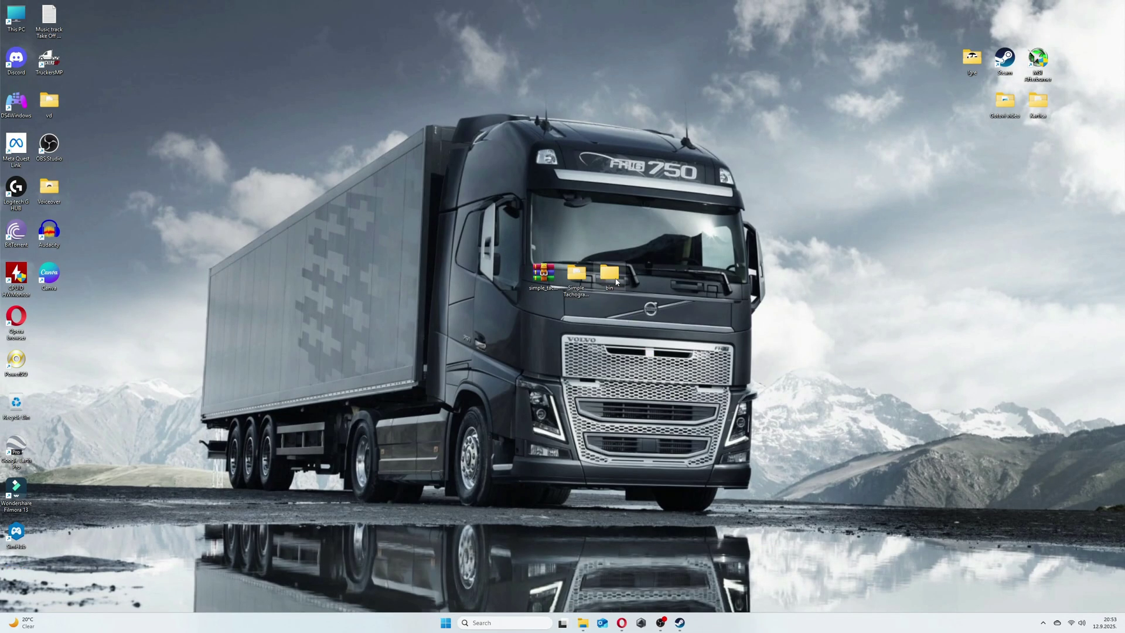
right_click(610, 274)
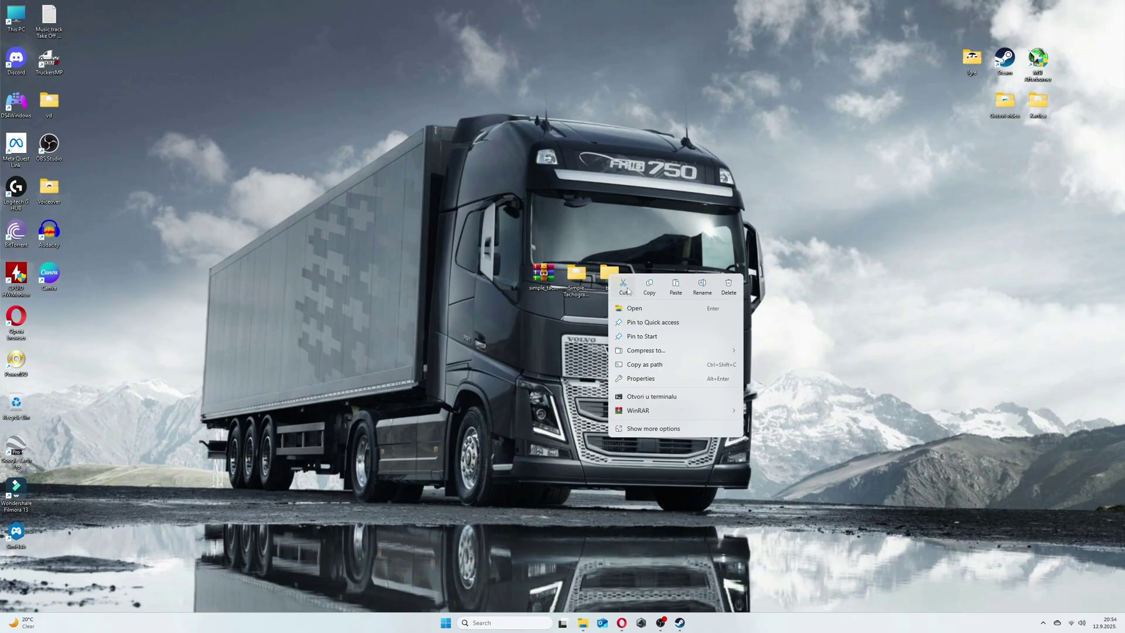
click(626, 286)
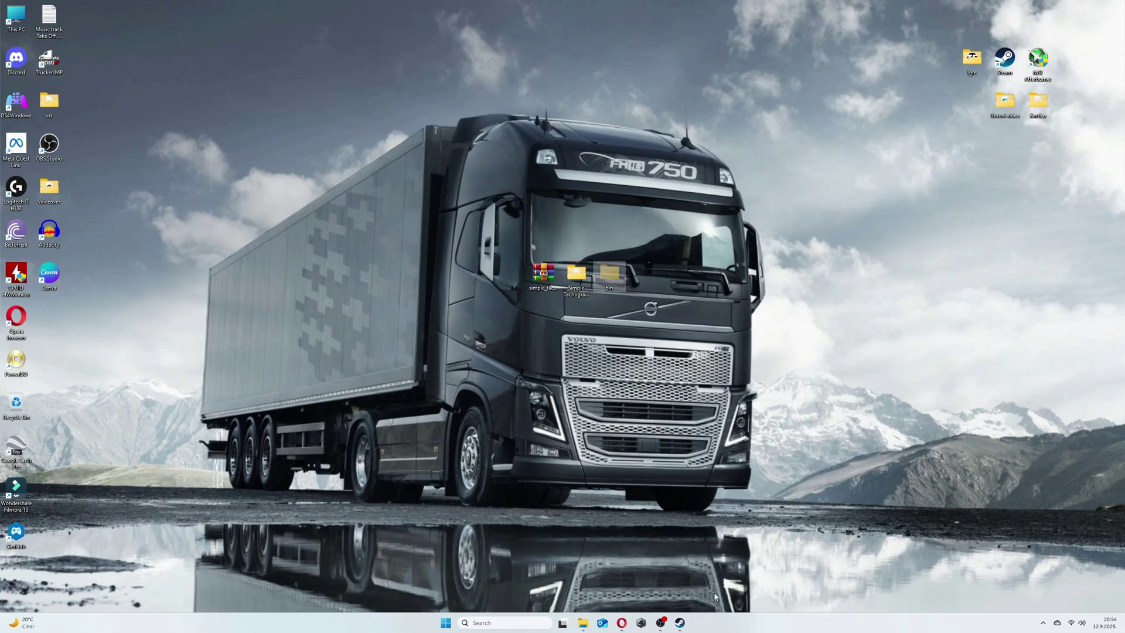
click(680, 623)
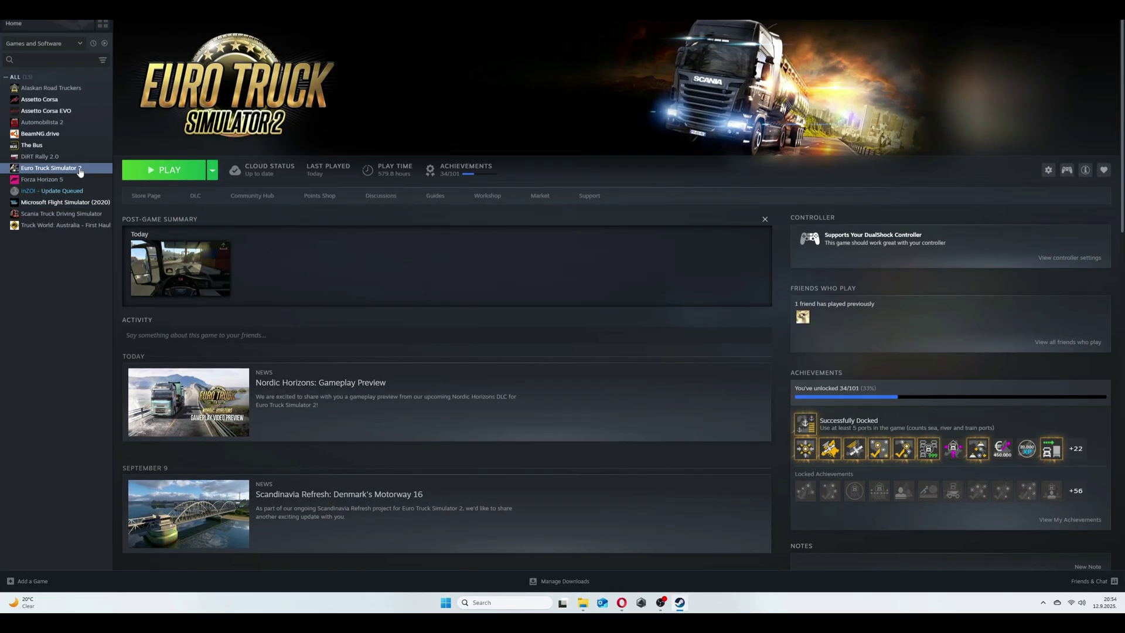
right_click(80, 171)
mouse_move(102, 222)
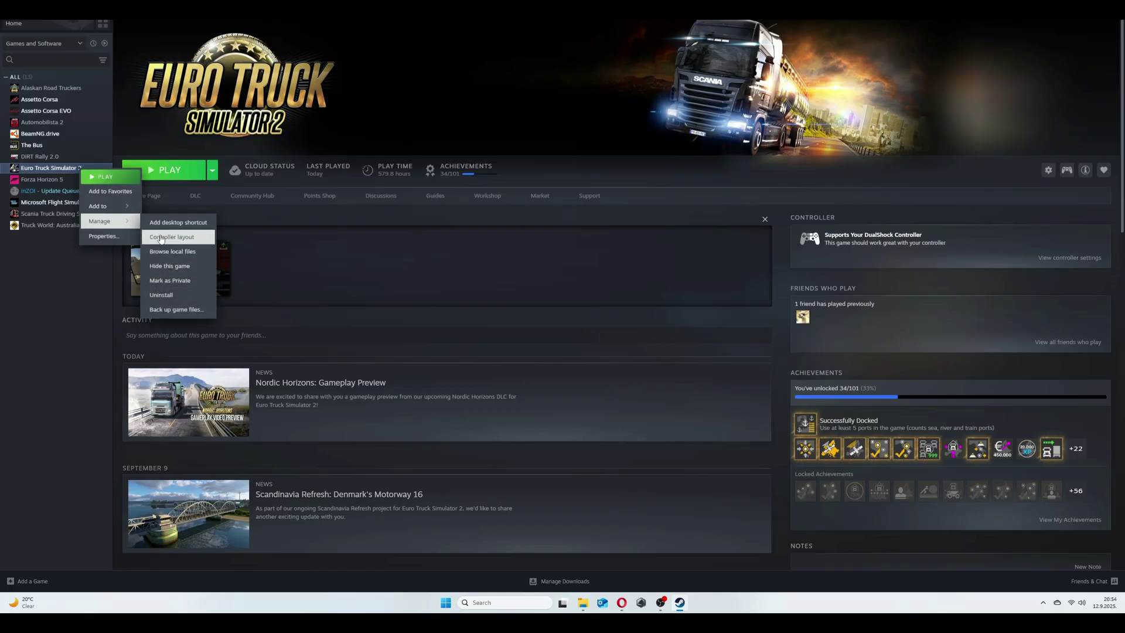
click(172, 251)
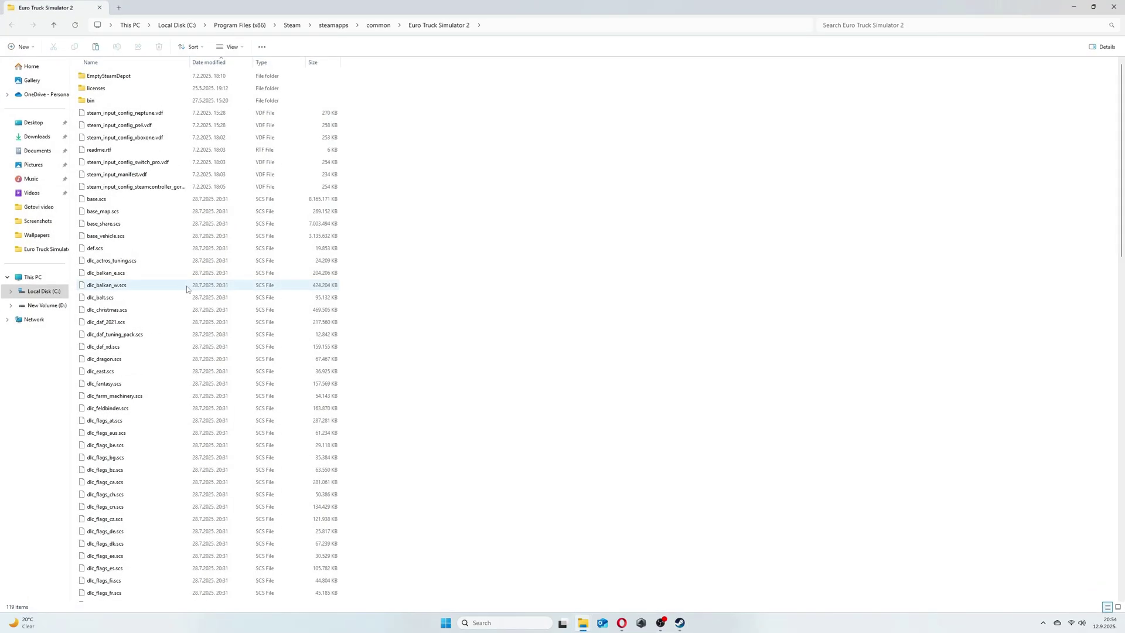
right_click(472, 328)
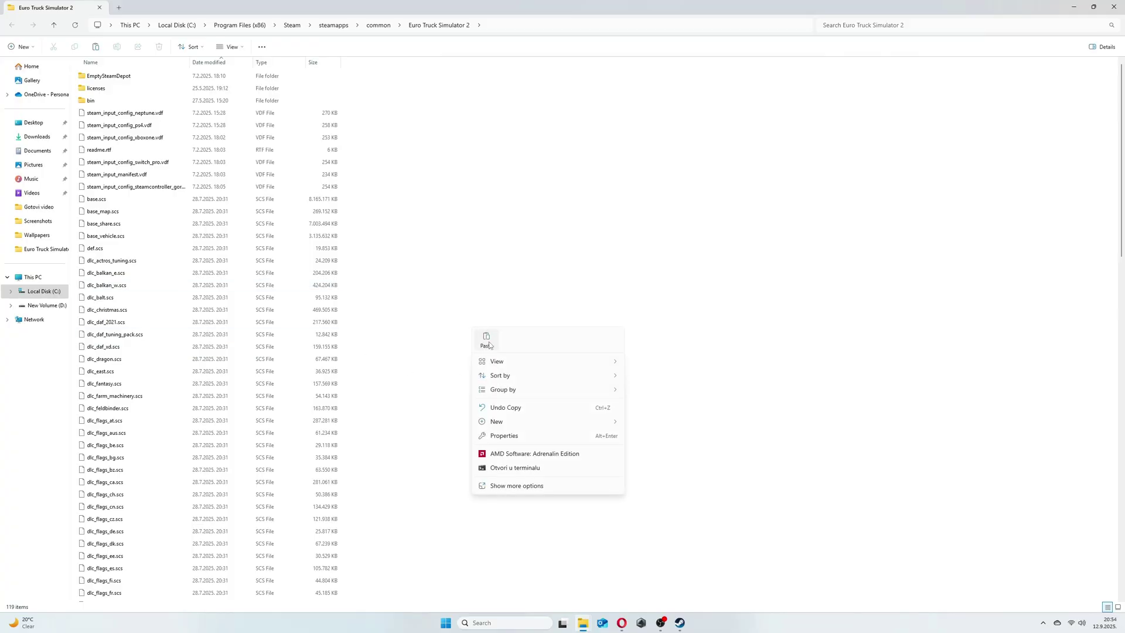
click(487, 340)
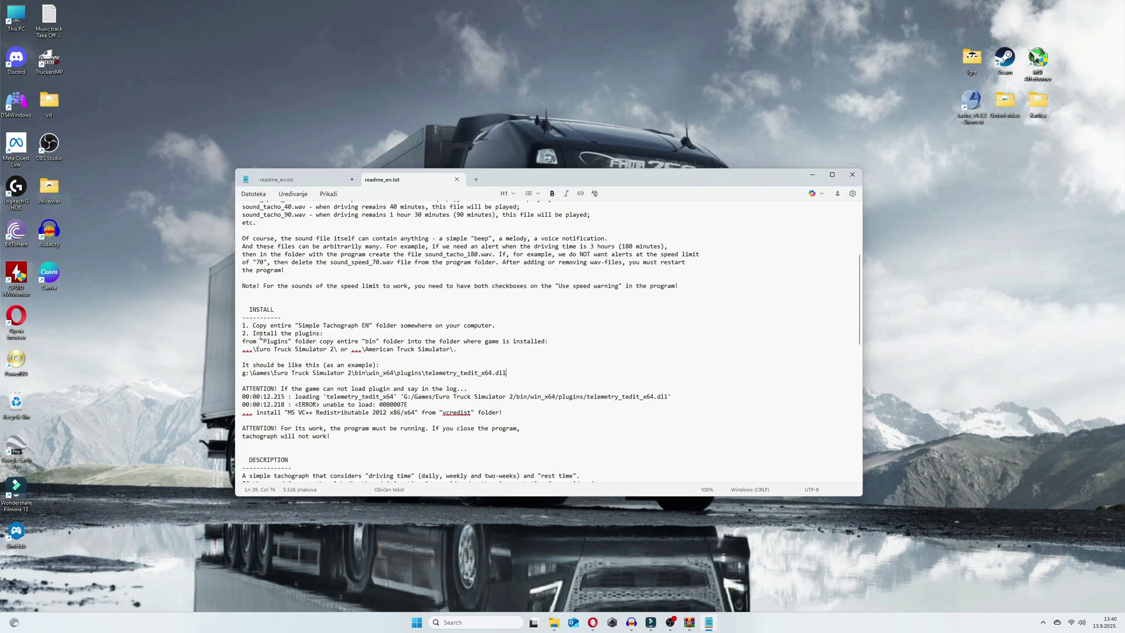
drag(242, 365, 377, 365)
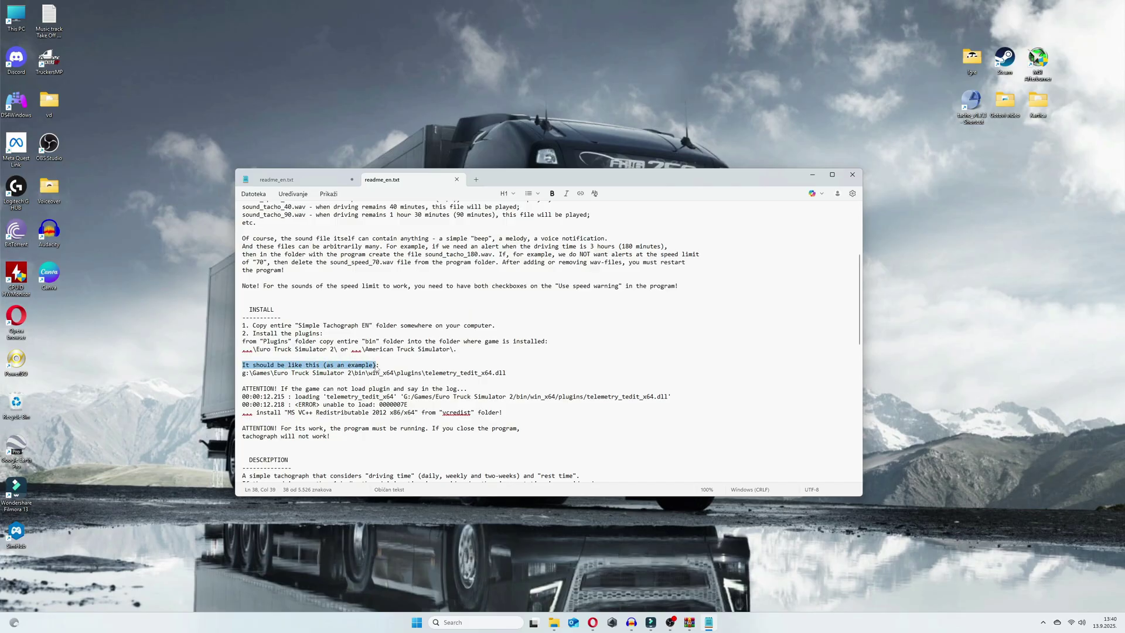
click(276, 377)
drag(274, 373, 507, 375)
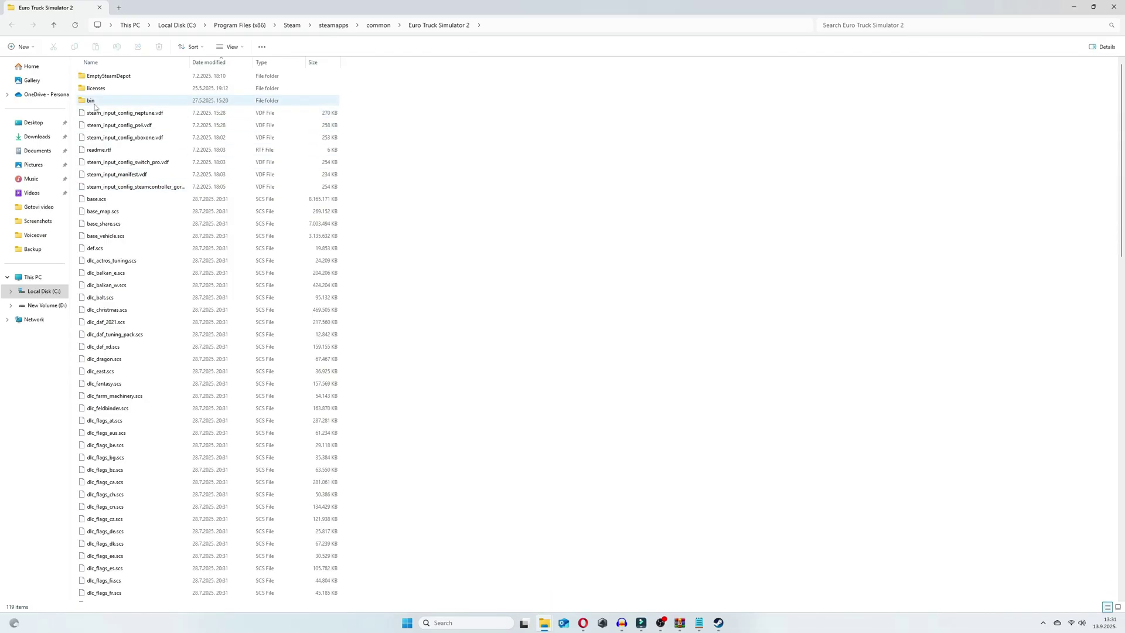
- Browse to bin\win_x64\plugins in the game folder to confirm telemetry_tedit_x64.dll is there
double_click(93, 101)
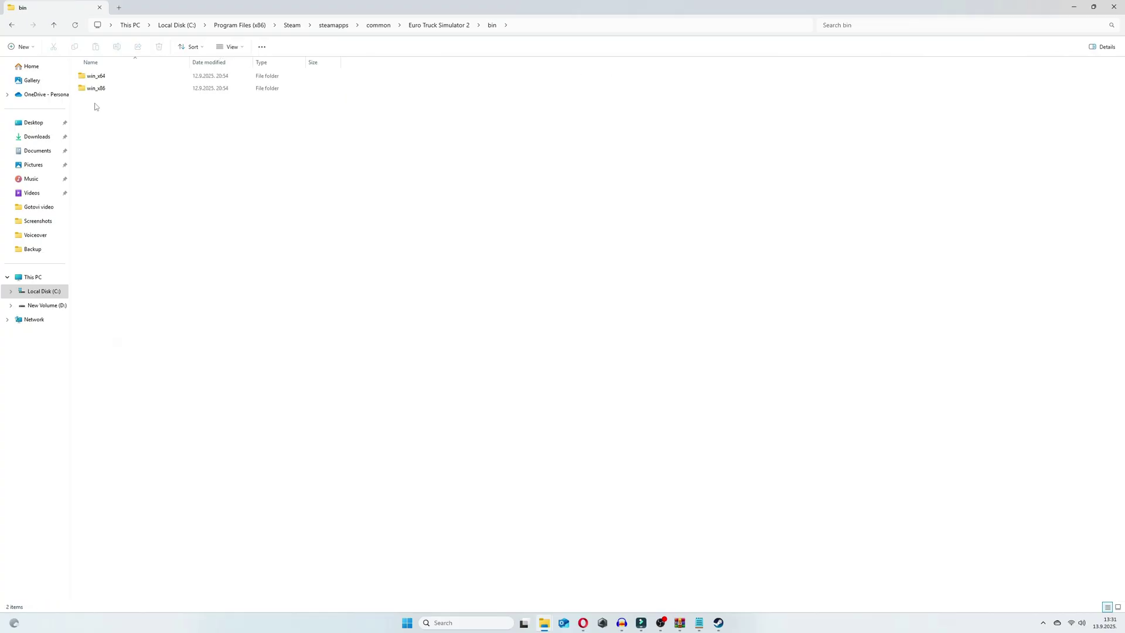
double_click(104, 78)
double_click(96, 78)
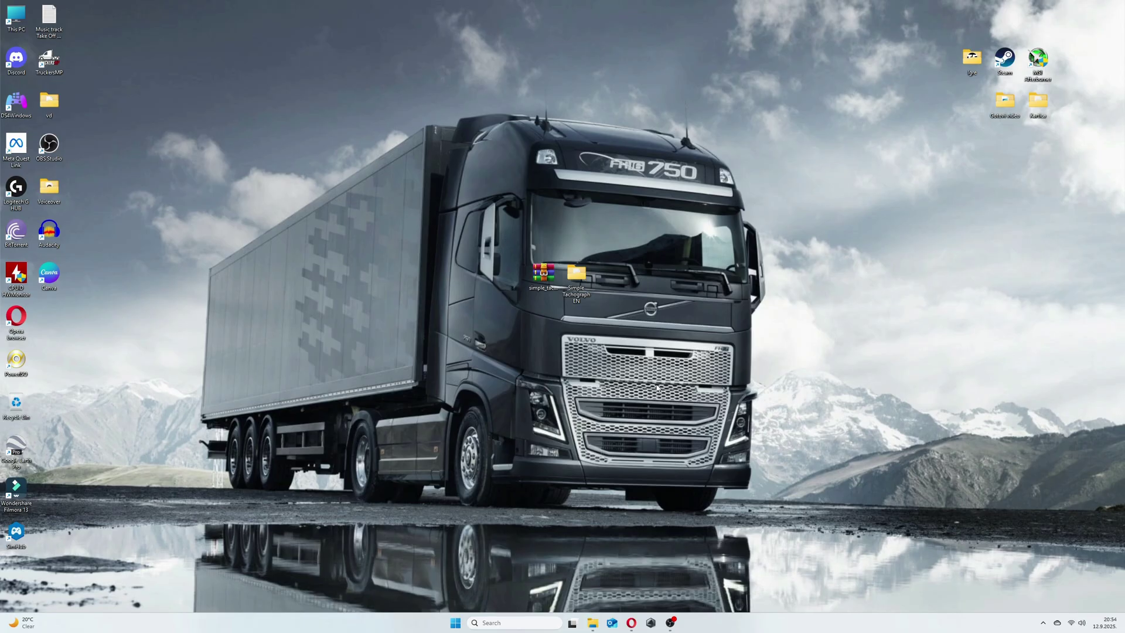
- Launch tacho_v1.7.3 from the maximized Simple Tachograph EN folder and expand the SmartScreen warning
double_click(576, 272)
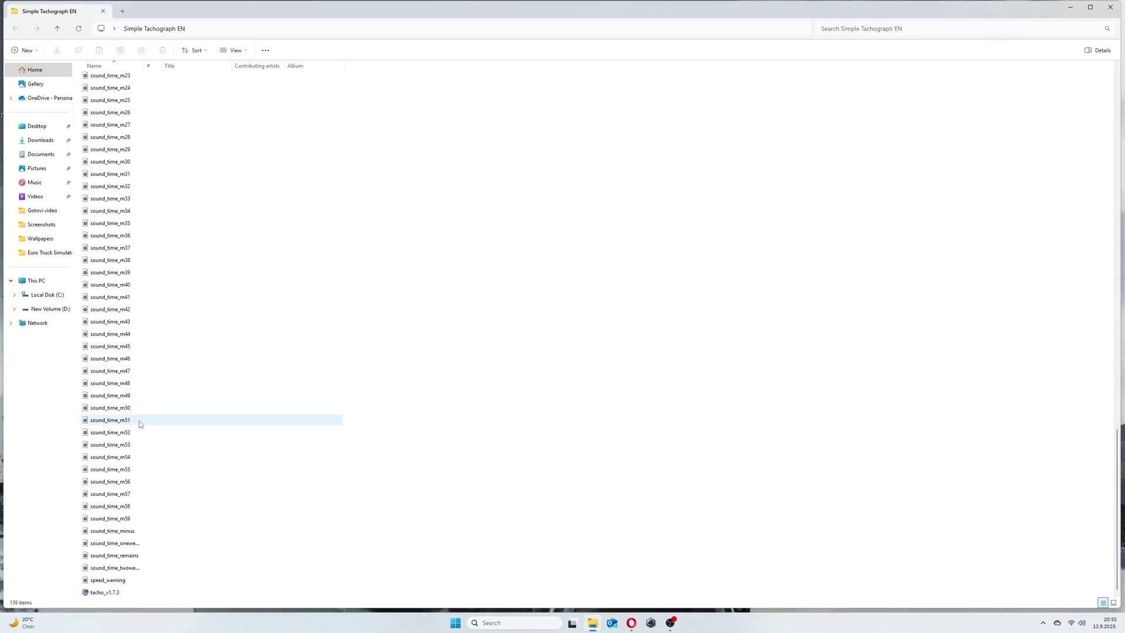
click(1091, 7)
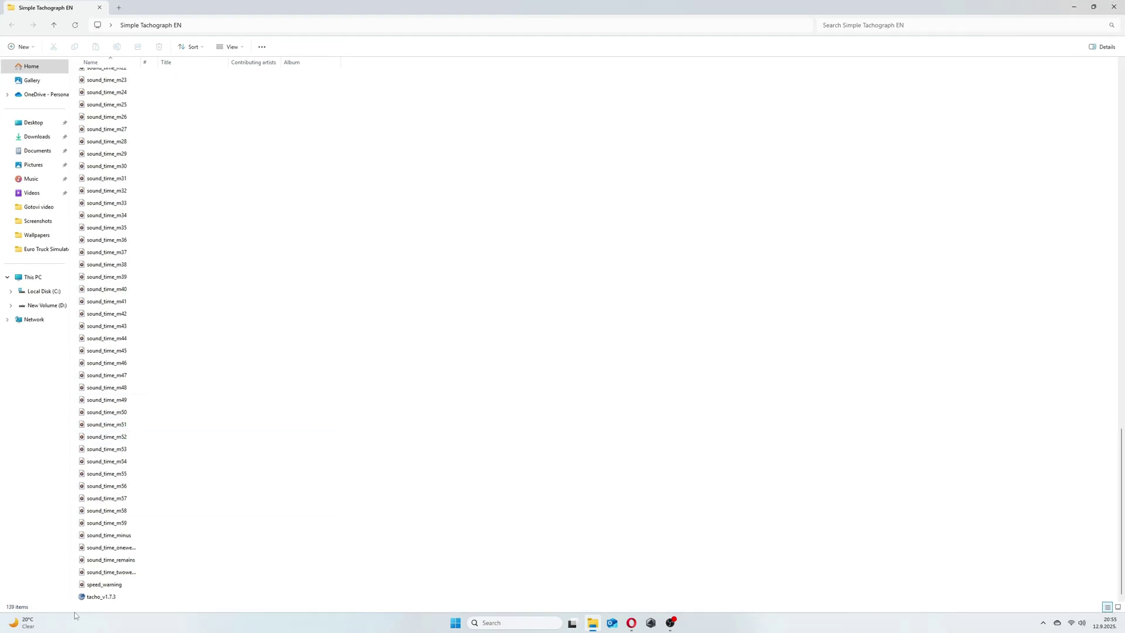
double_click(100, 597)
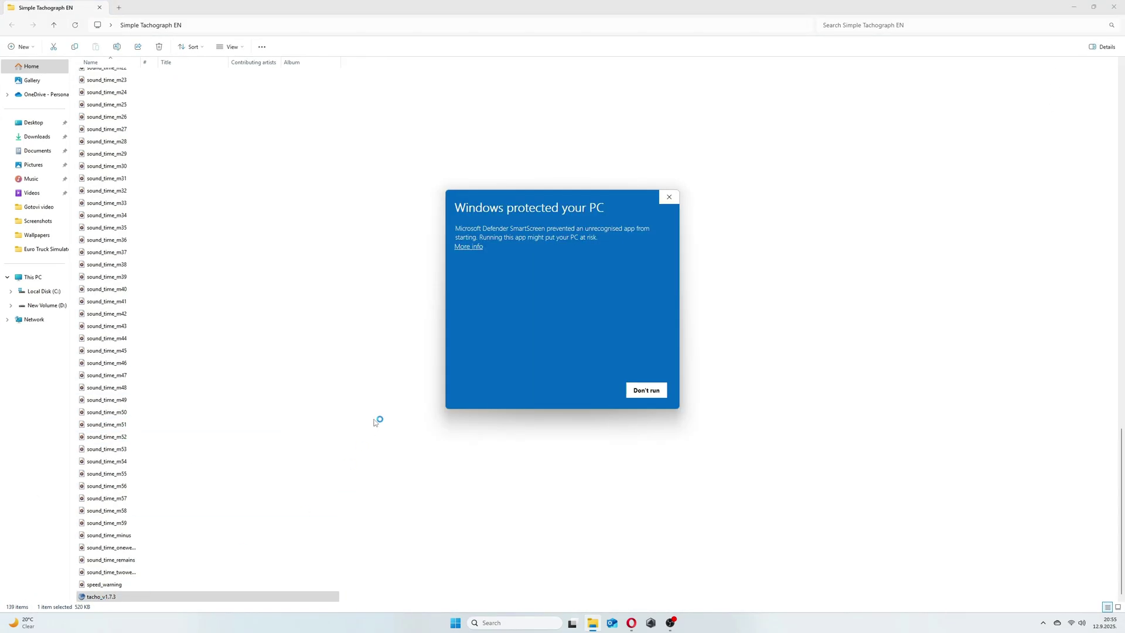
click(470, 247)
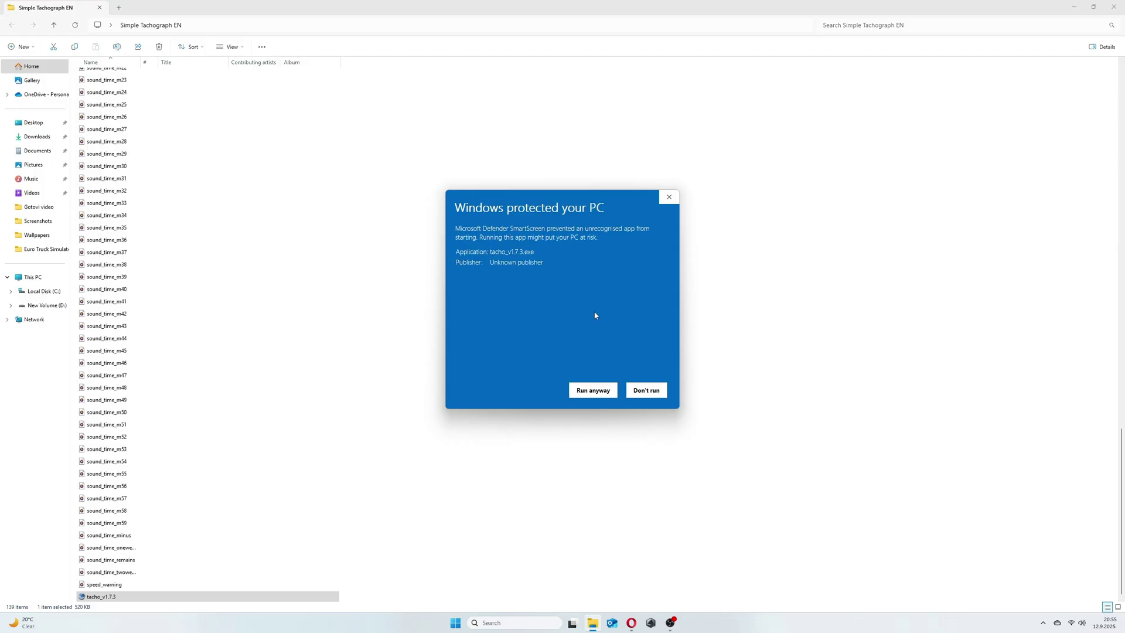
- Run the tachograph app past SmartScreen, close Explorer and turn off Use speed warning
click(586, 392)
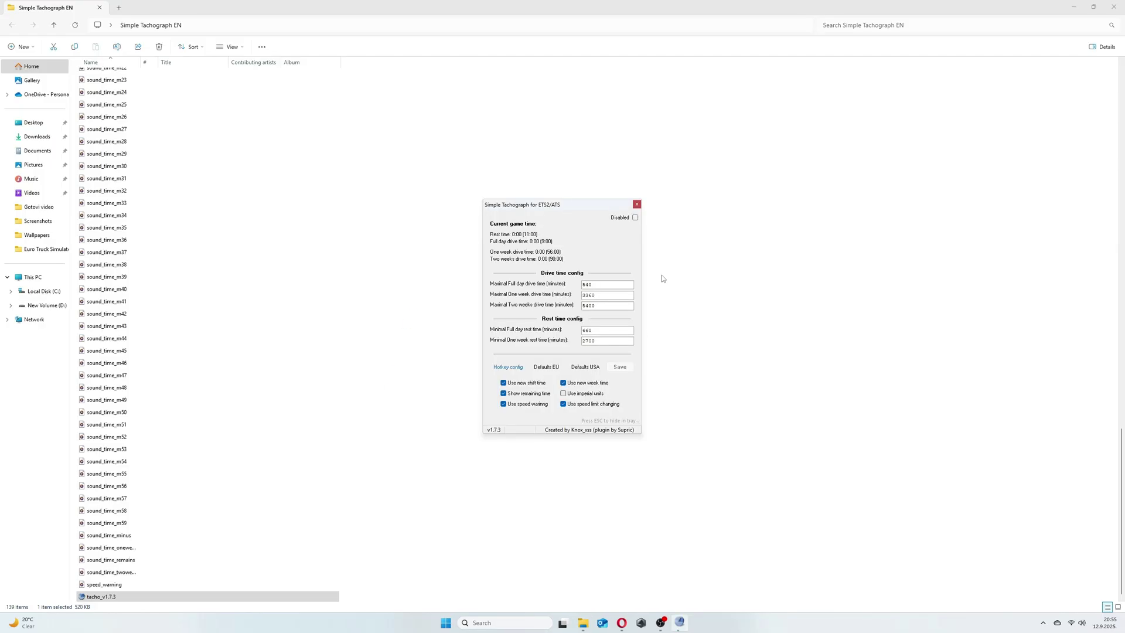
click(1114, 8)
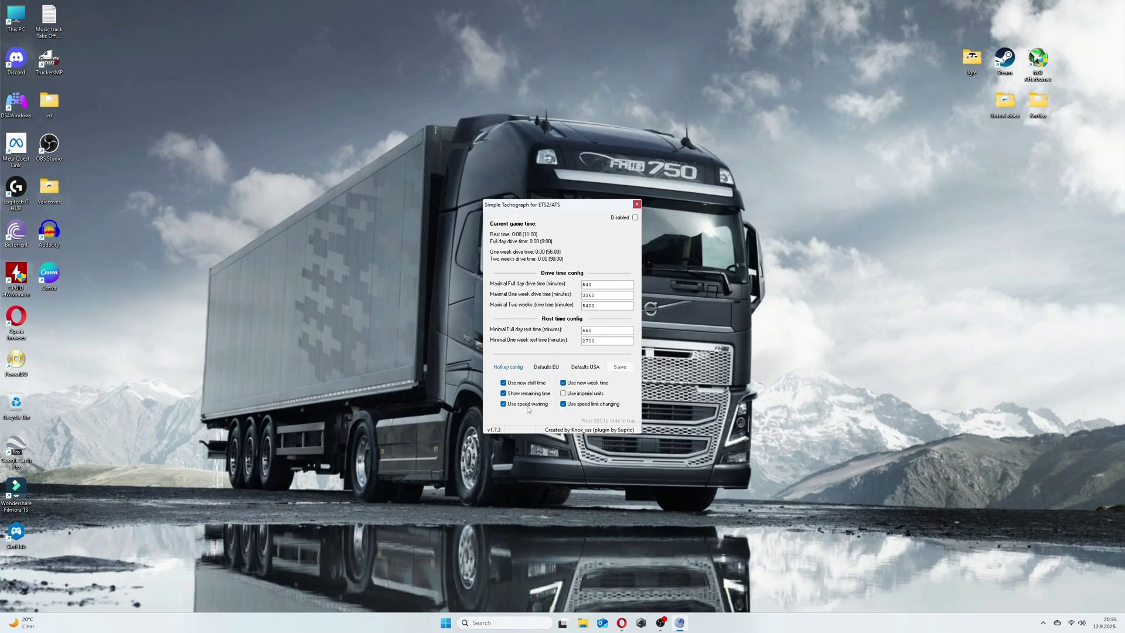
click(505, 405)
- Rebind the Show tachograph info hotkey from F12 to Num8
click(504, 367)
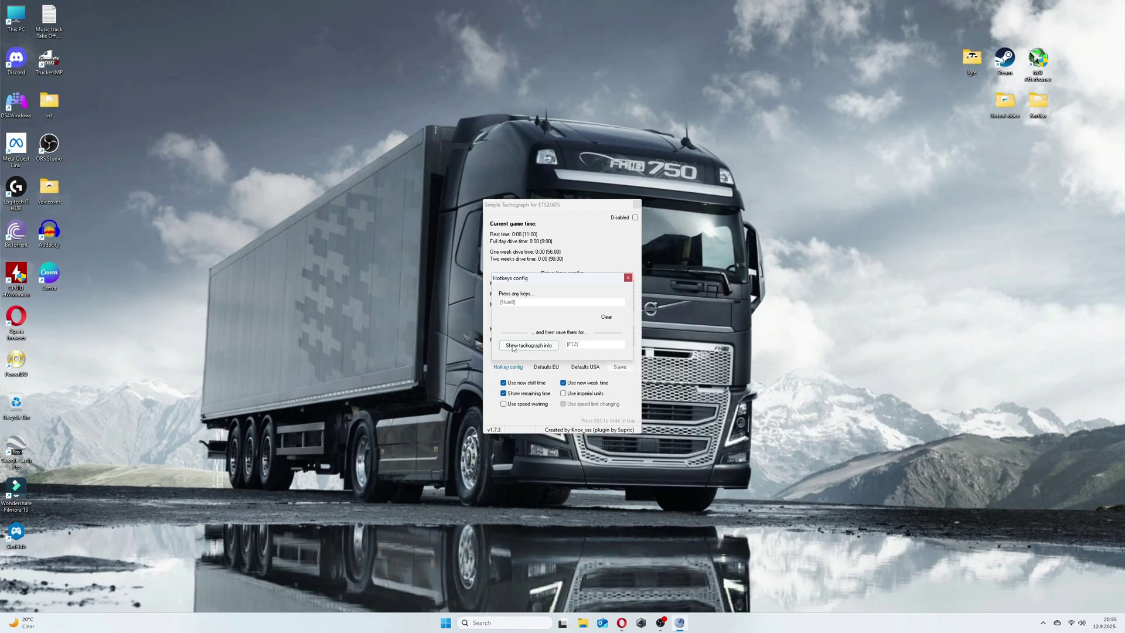
click(532, 347)
click(628, 278)
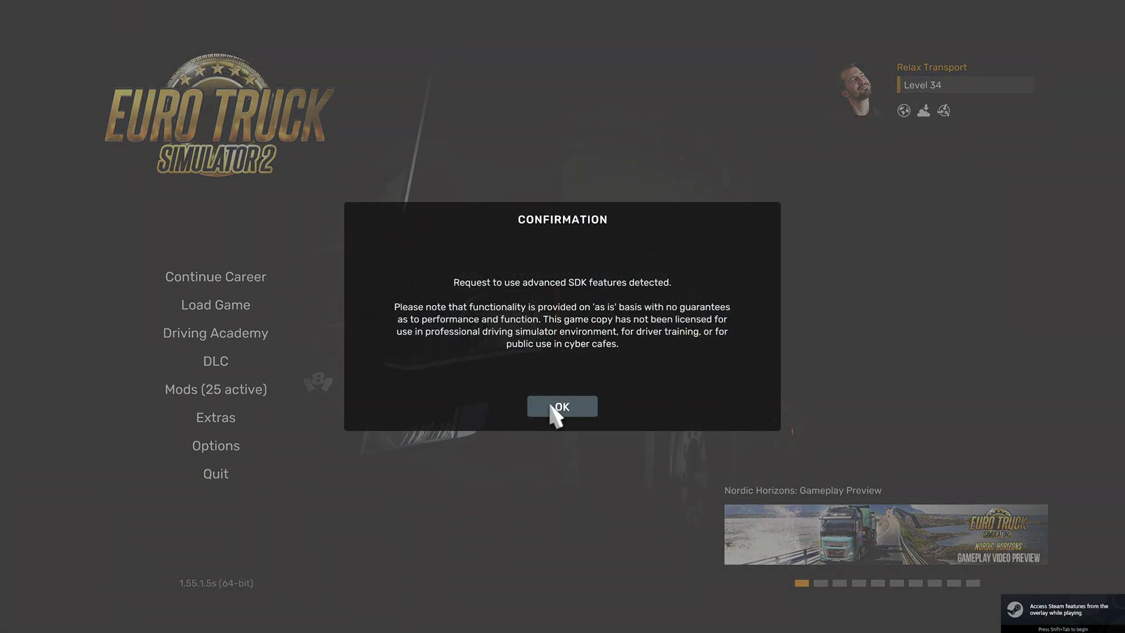
- Accept the SDK request, open the console with ~ and enlarge it to show drive and rest times
click(556, 407)
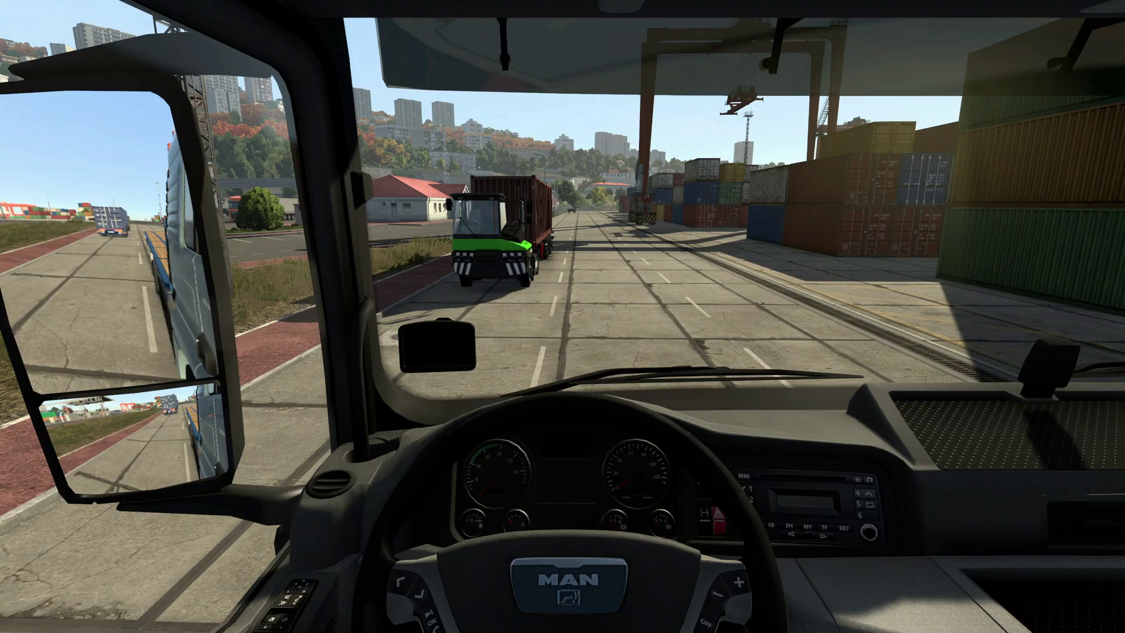
key(grave)
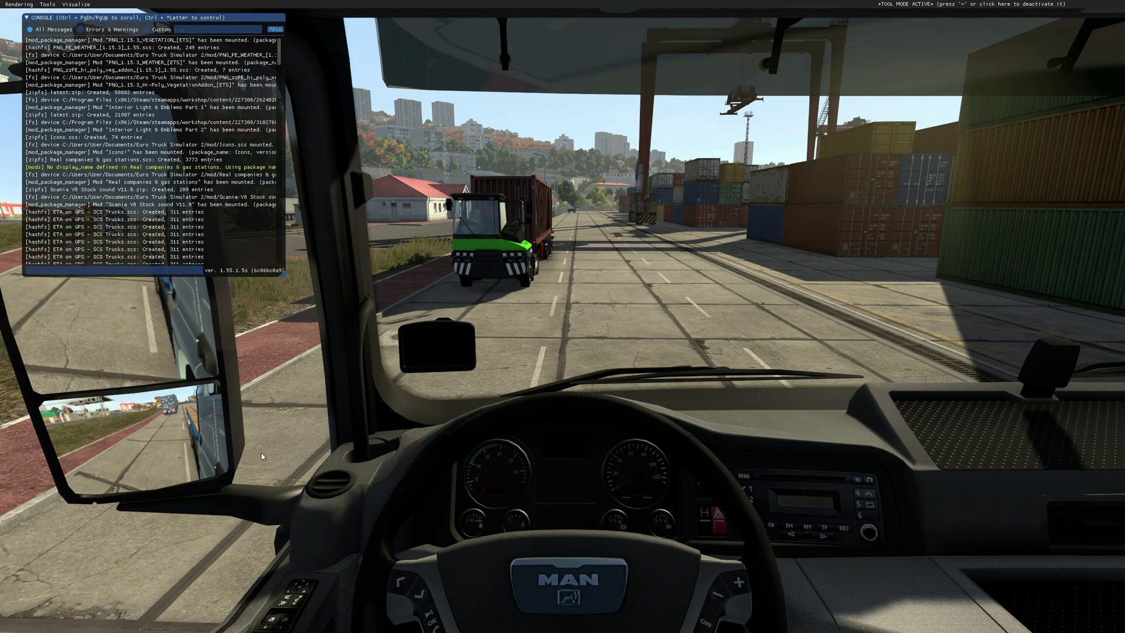
drag(284, 273, 449, 347)
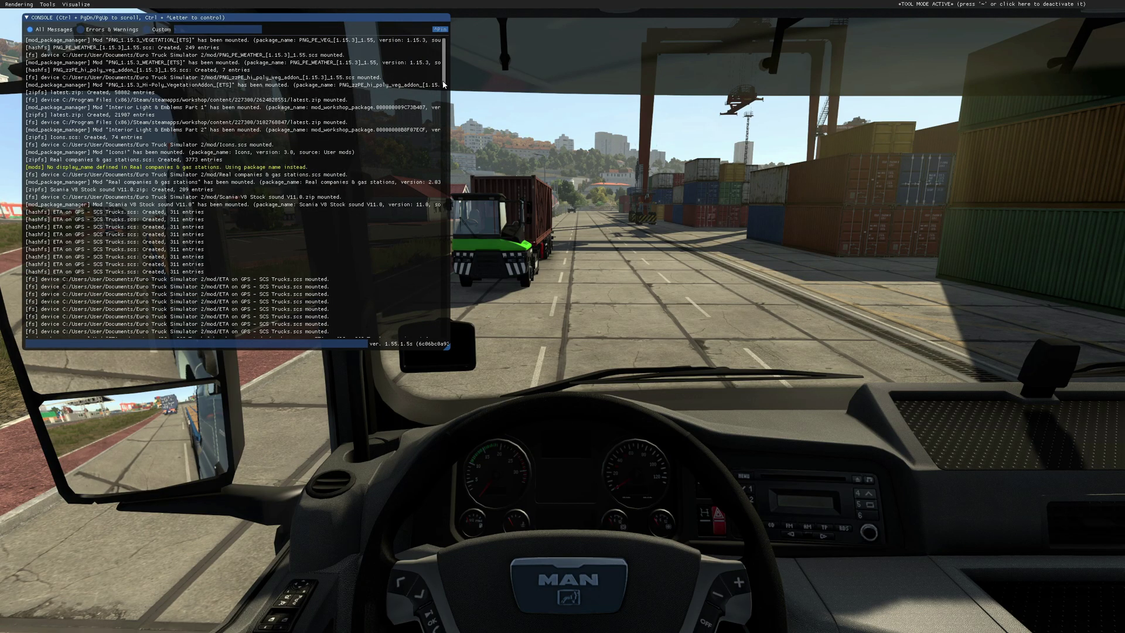
drag(445, 62, 443, 314)
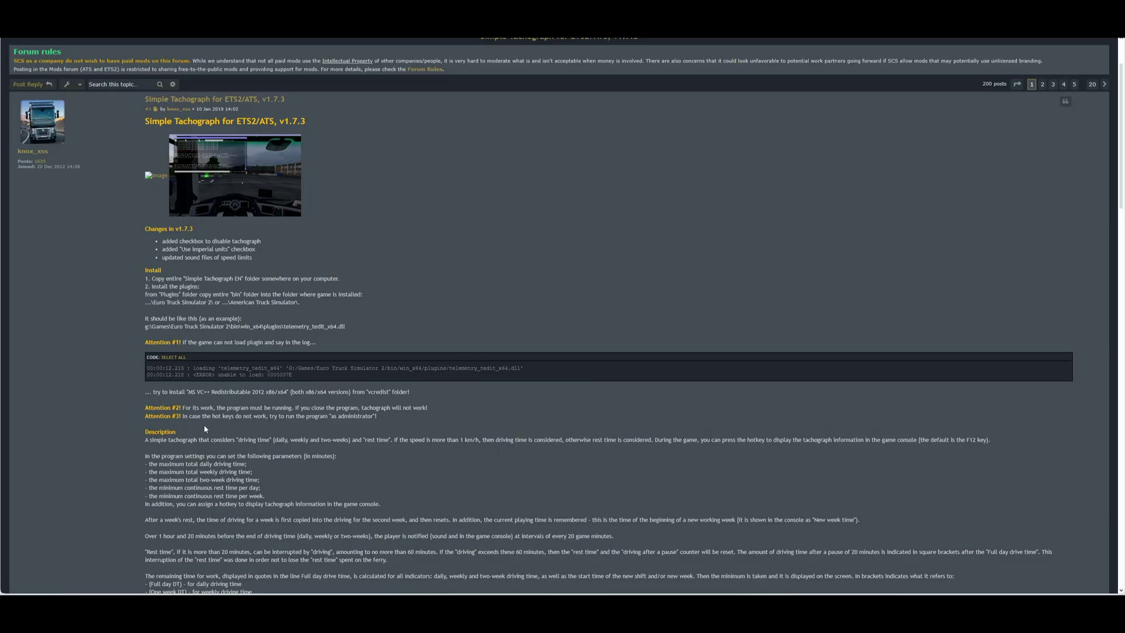
scroll(194, 414, down, 1)
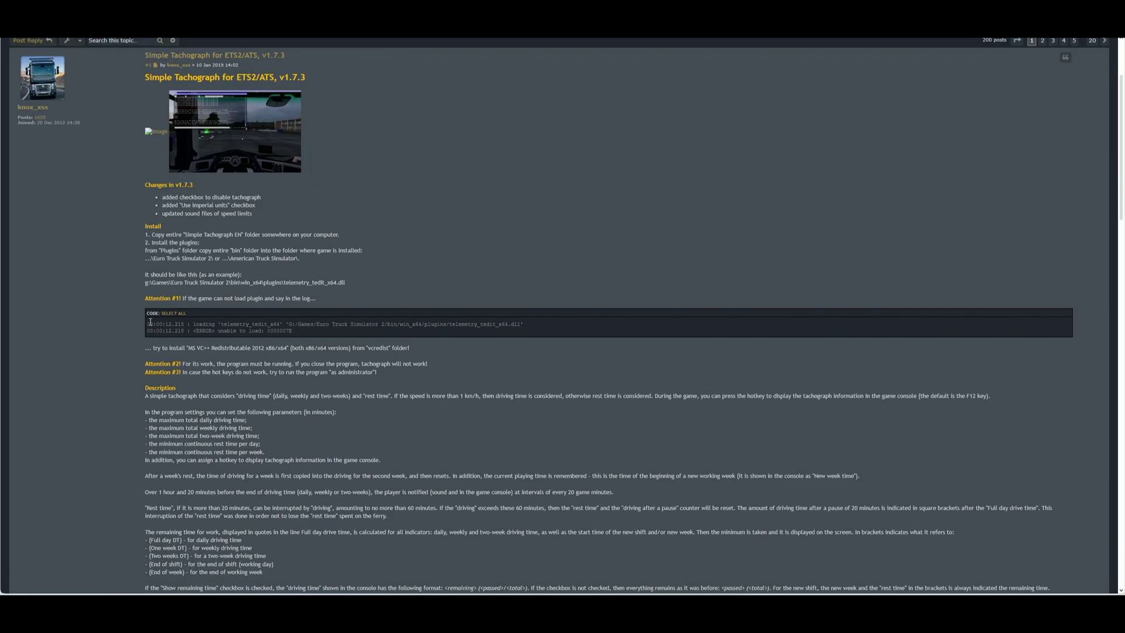
scroll(167, 301, down, 3)
scroll(168, 208, up, 1)
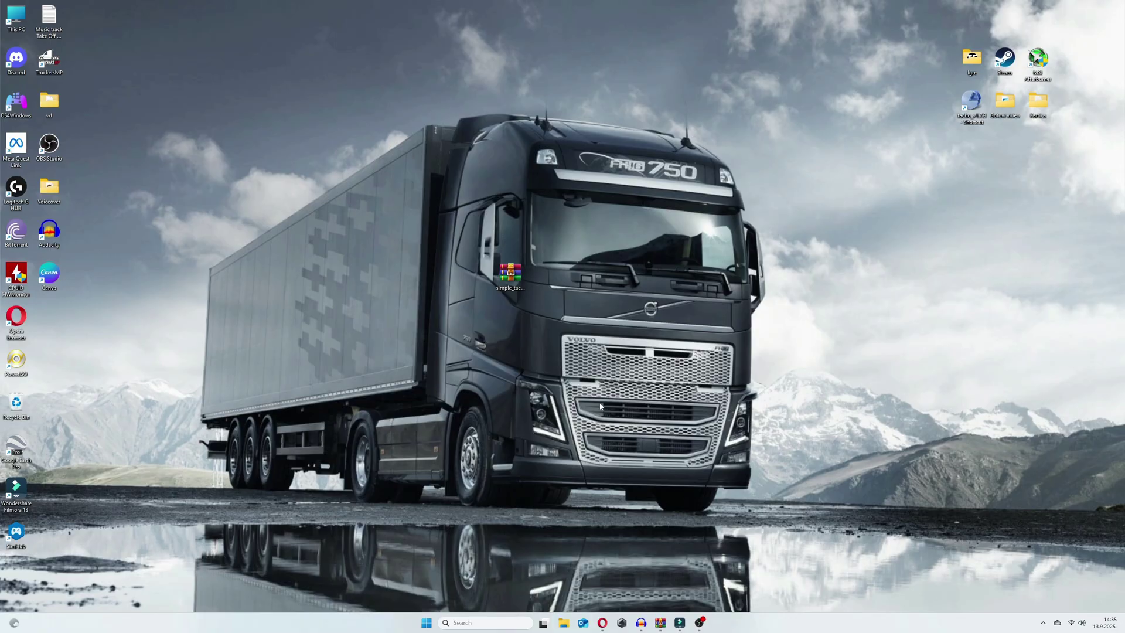
- Open the vcredist folder in simple_tacho_v1.7.3.7z and select vcredist_x64.exe and vcredist_x86.exe
double_click(510, 274)
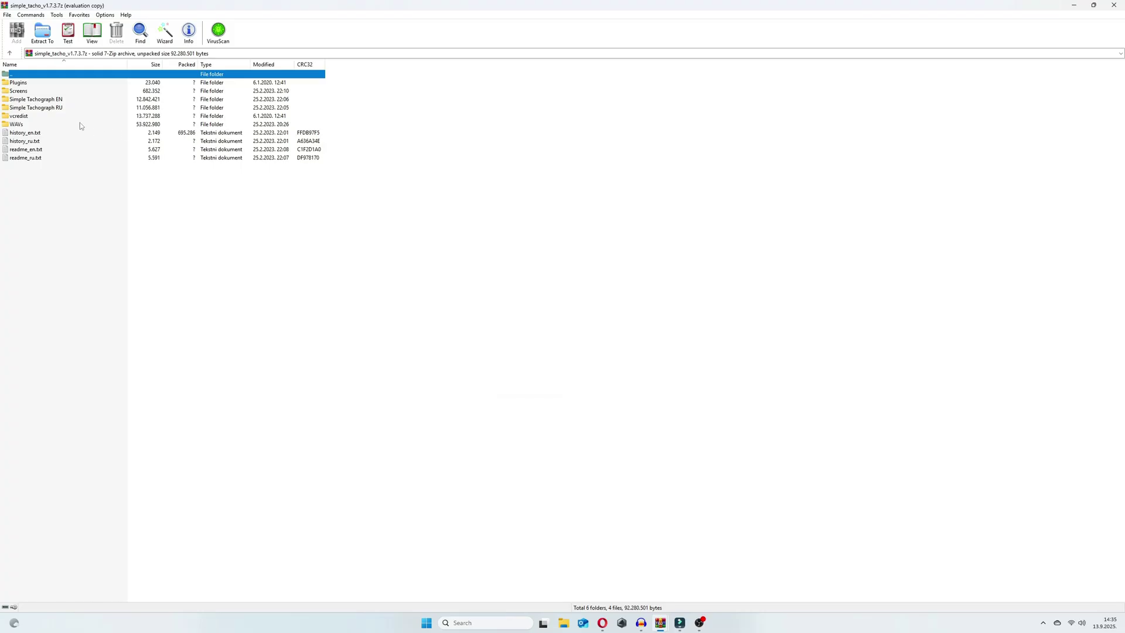
click(21, 117)
double_click(24, 118)
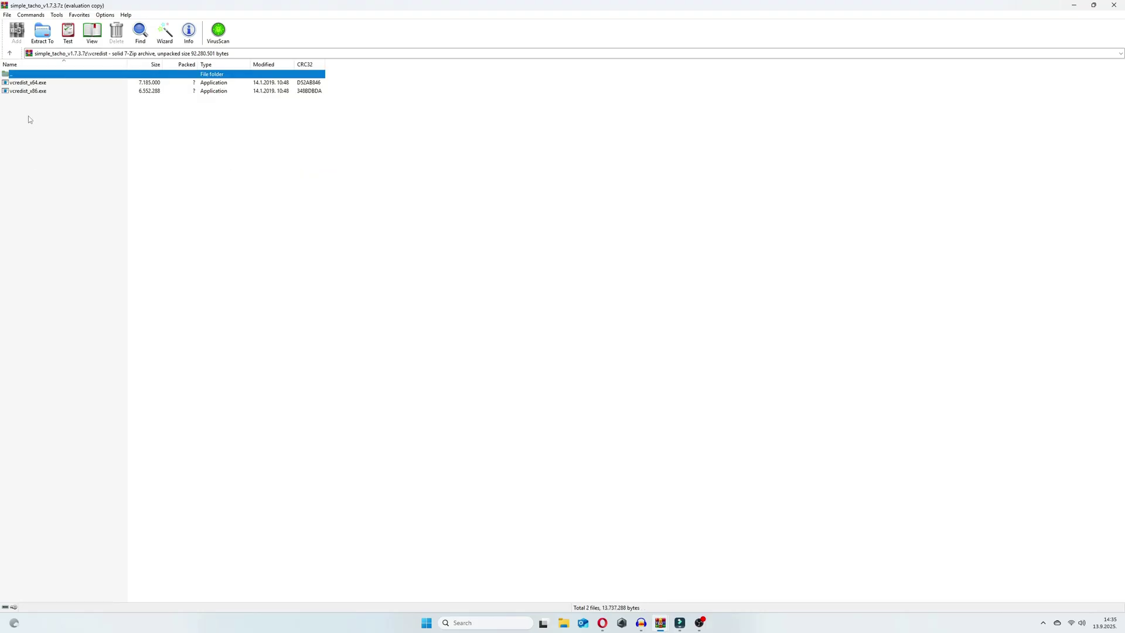
click(38, 85)
click(41, 87)
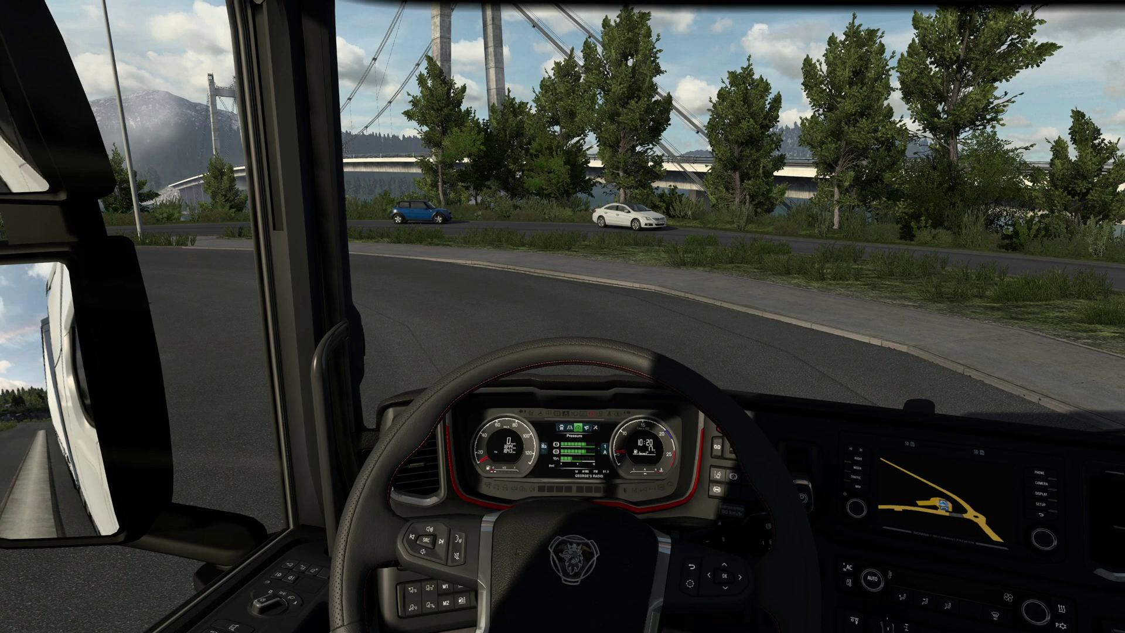
- Open the in-game console and enlarge it to read rest 1:20, daily drive 8:19, weekly 55:19
key(grave)
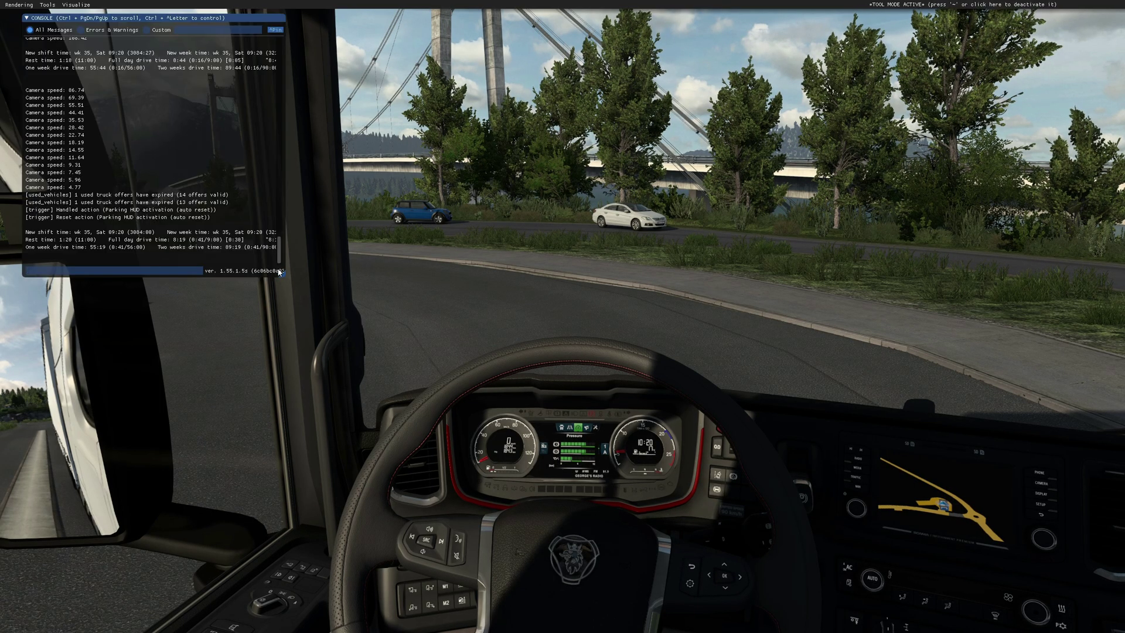
drag(279, 271, 396, 303)
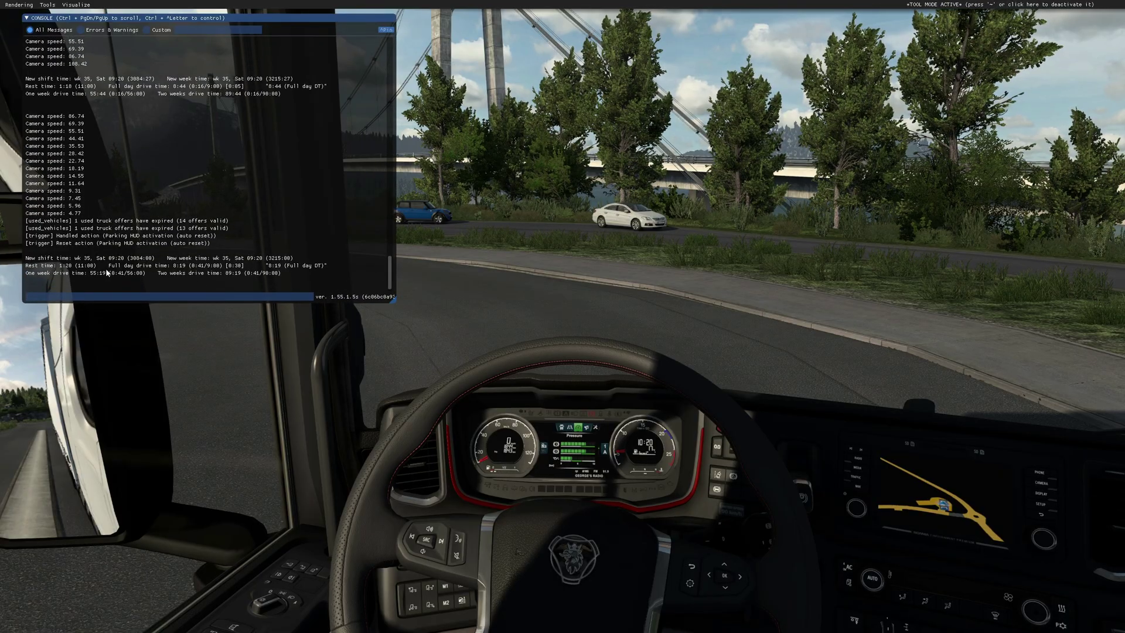